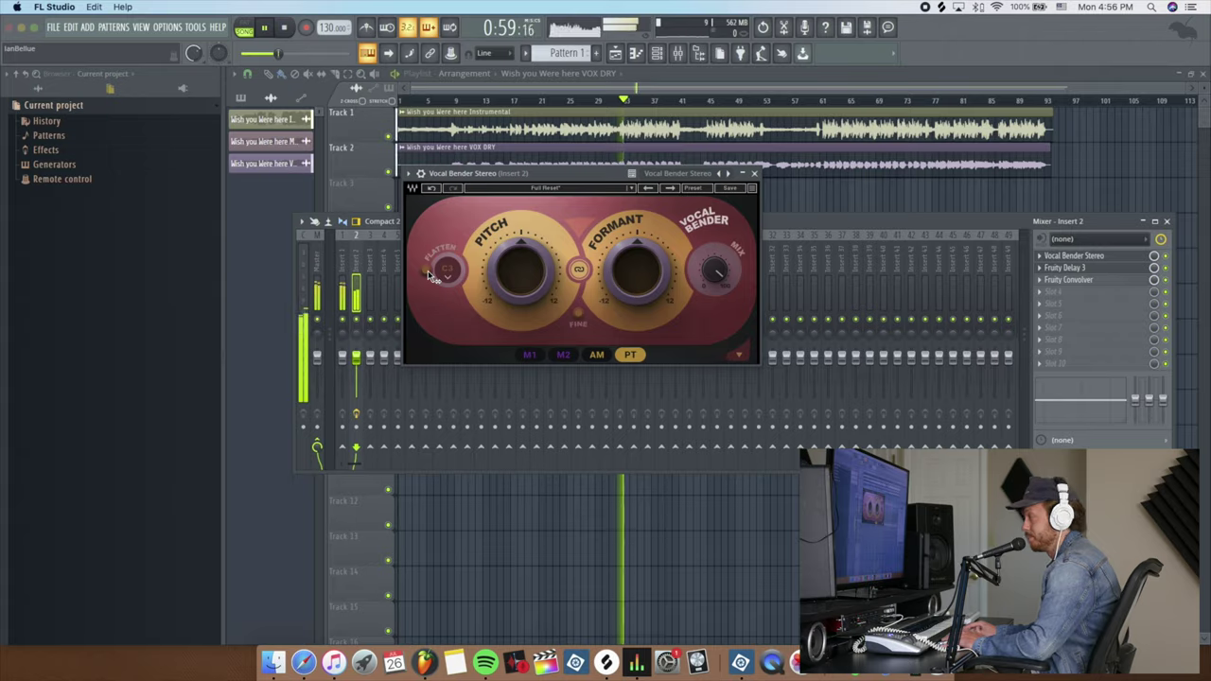
Enable Flatten in Vocal Bender, set its note to A2 and audition the vocal
left_click(426, 270)
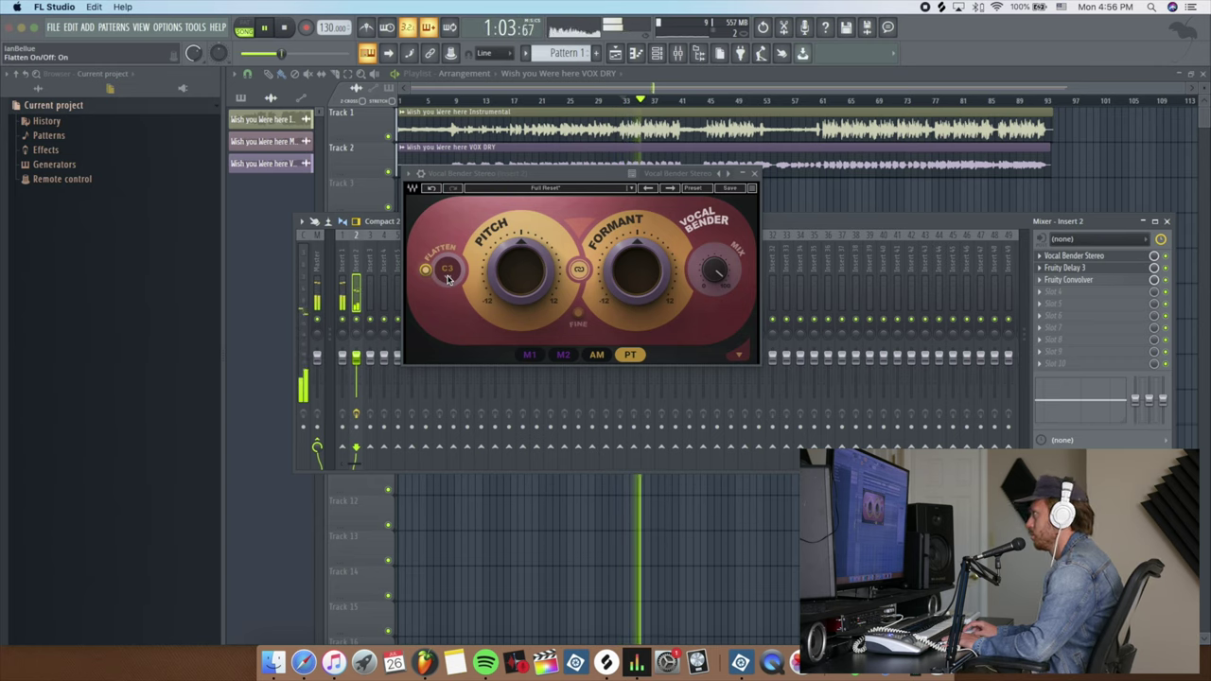
left_click(449, 277)
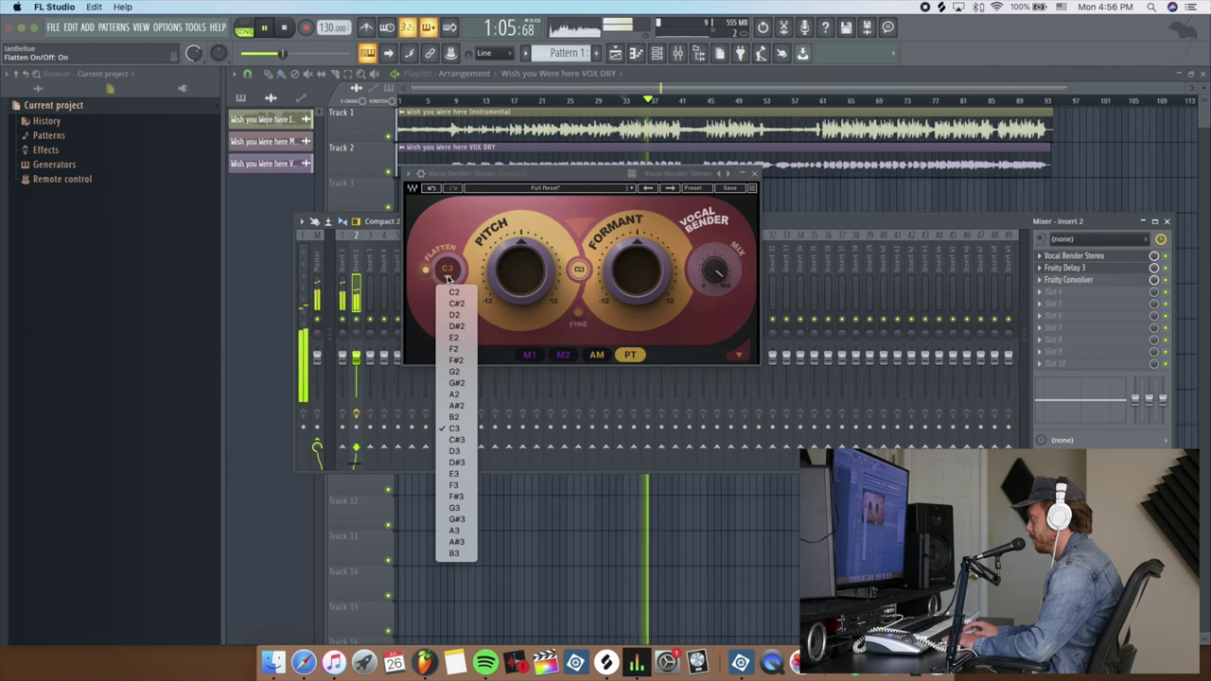
left_click(455, 394)
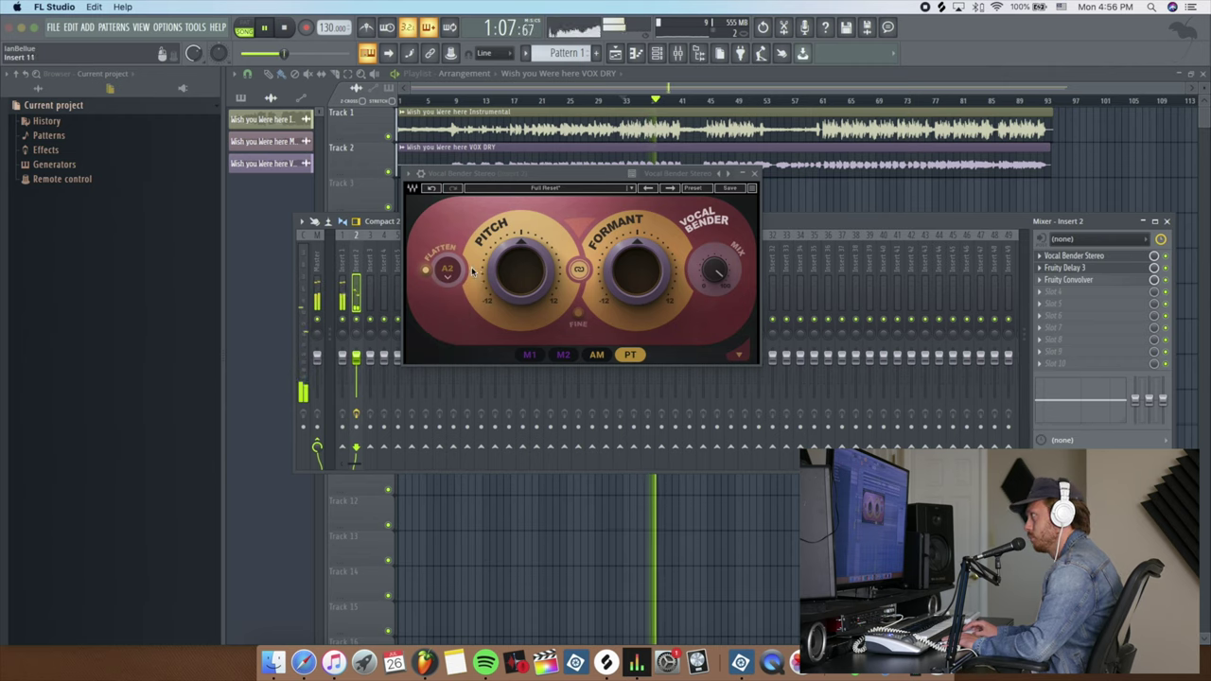
key("space")
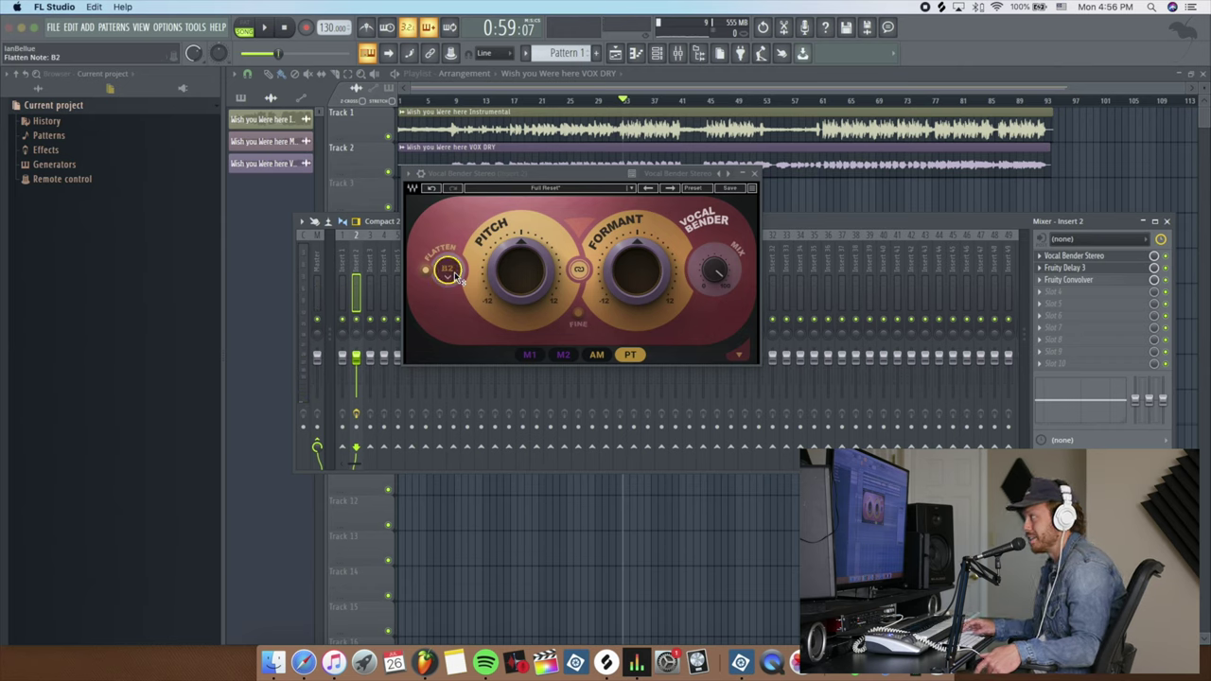
Set the Flatten note to B3 and audition the flattened vocal
left_click(453, 275)
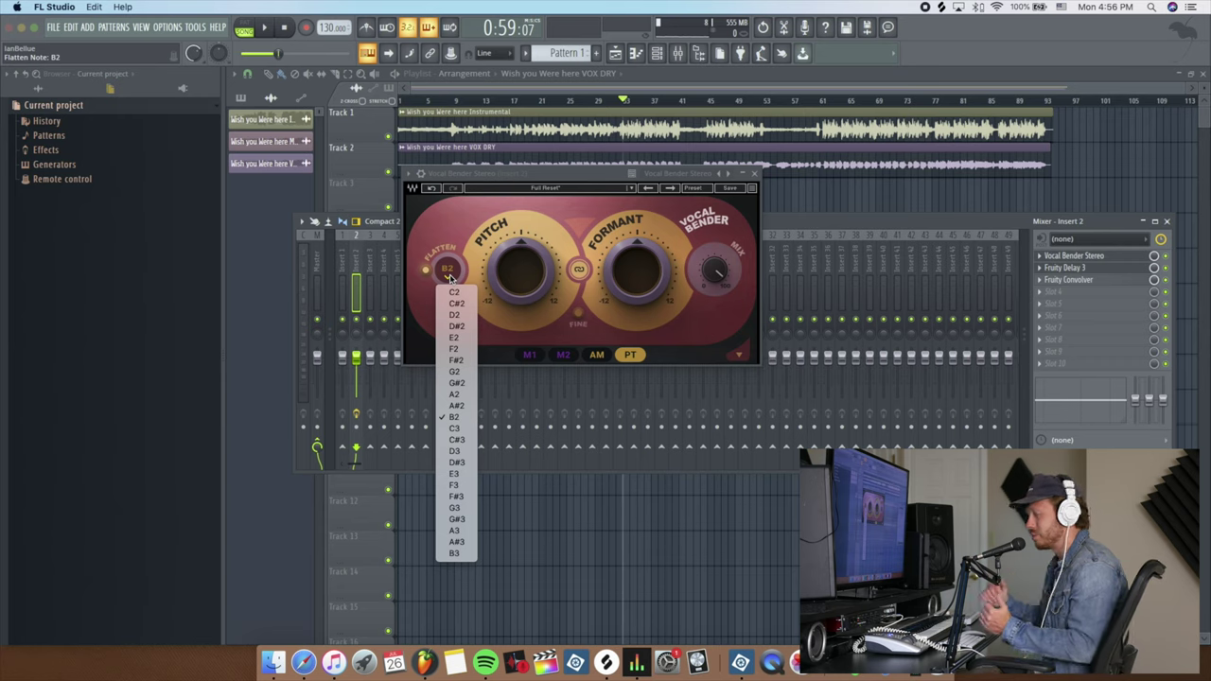
left_click(463, 554)
key("space")
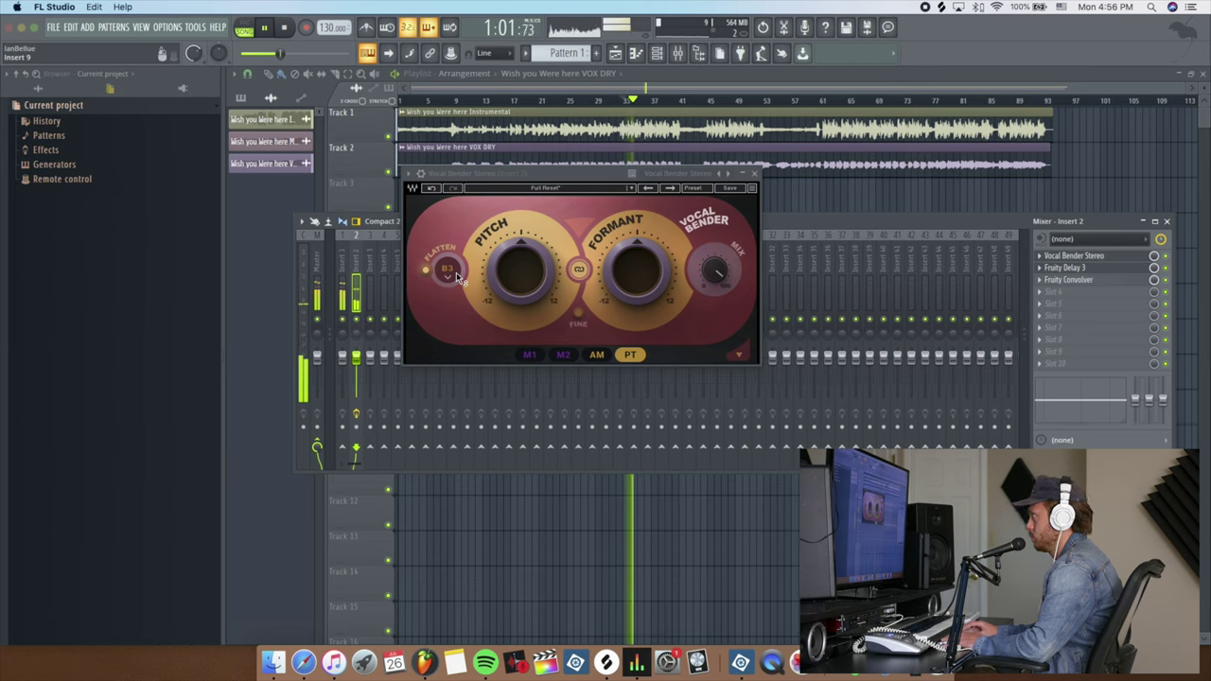
key("space")
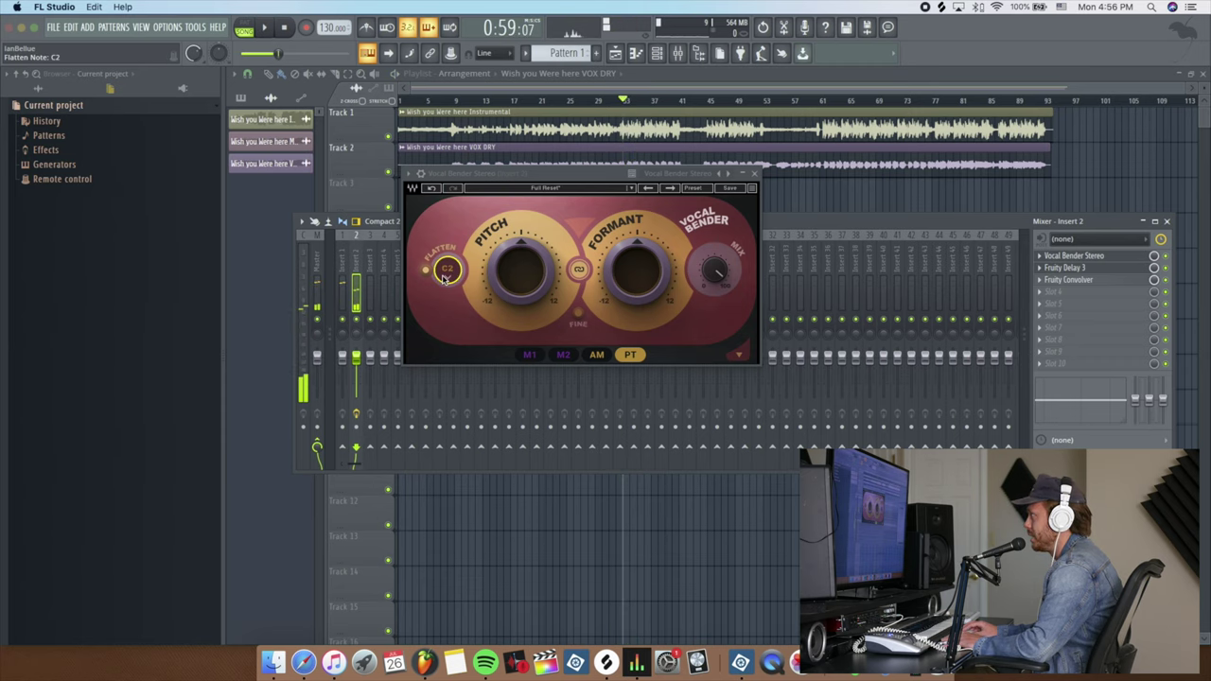
Set the Flatten note to C2 and play the section briefly
scroll(445, 276, "down", 5)
left_click(448, 279)
left_click(454, 293)
key("space")
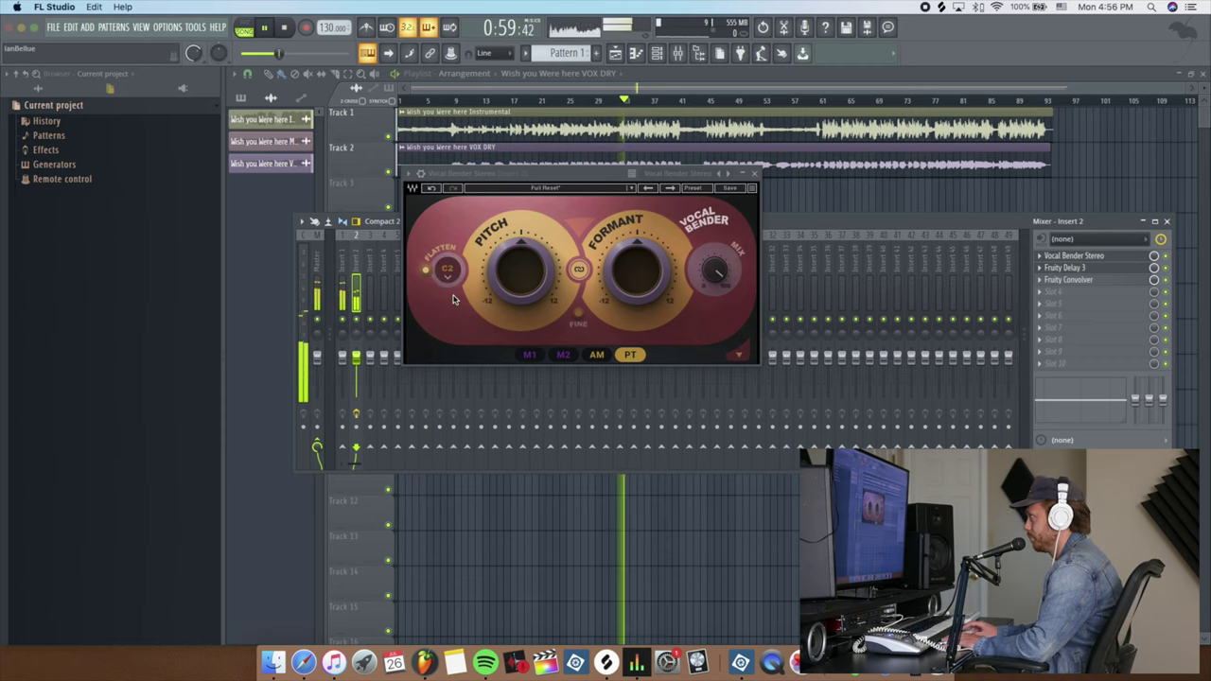
key("space")
Set the Flatten note to D3 and switch Flatten off
left_click(449, 274)
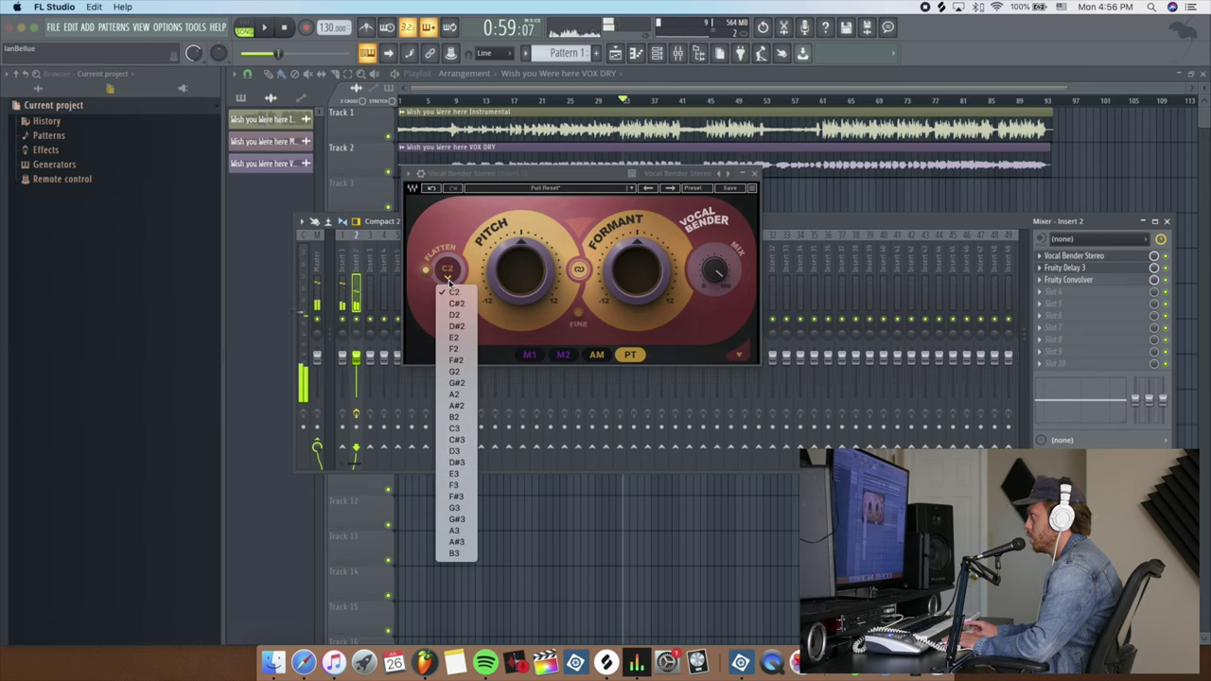
left_click(457, 452)
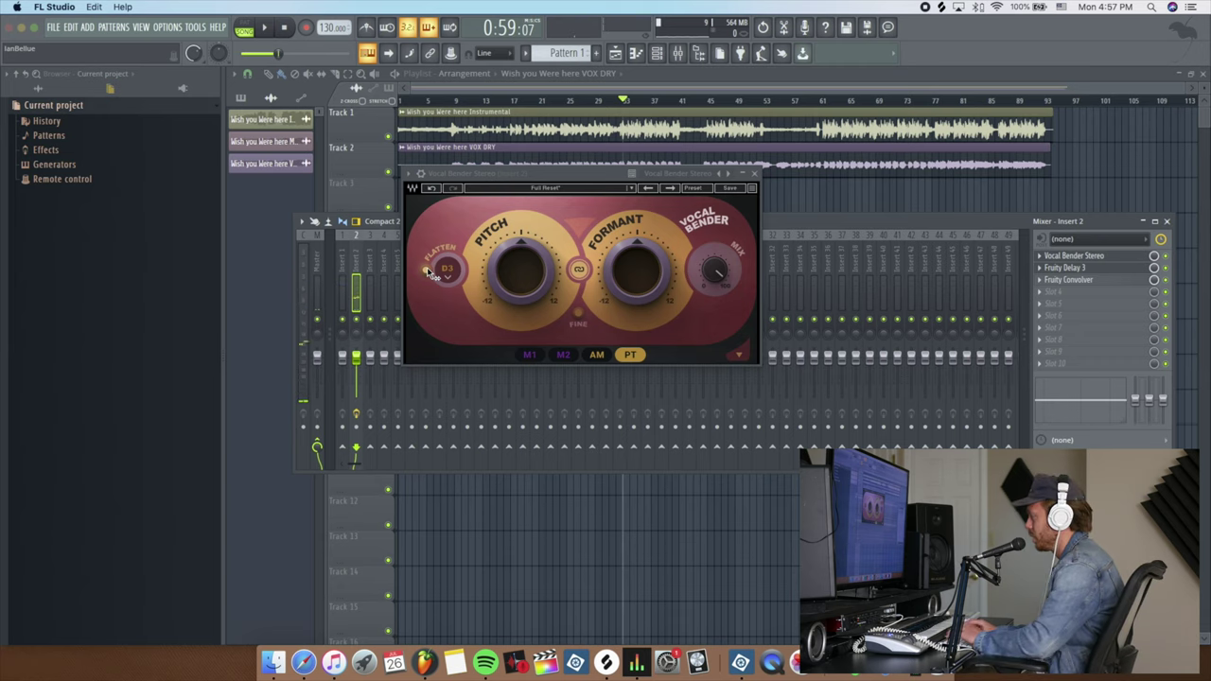
left_click(426, 270)
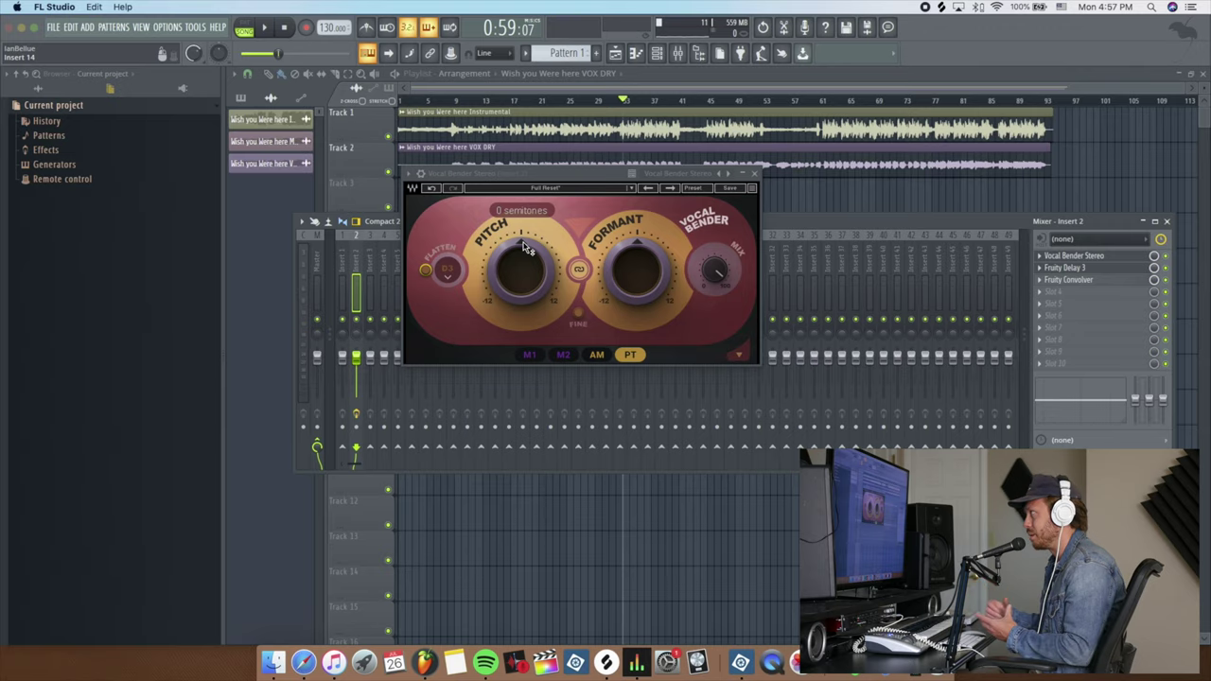
Open the sample settings of the VOX DRY clip and move the Vocal Bender window clear of them
double_click(763, 149)
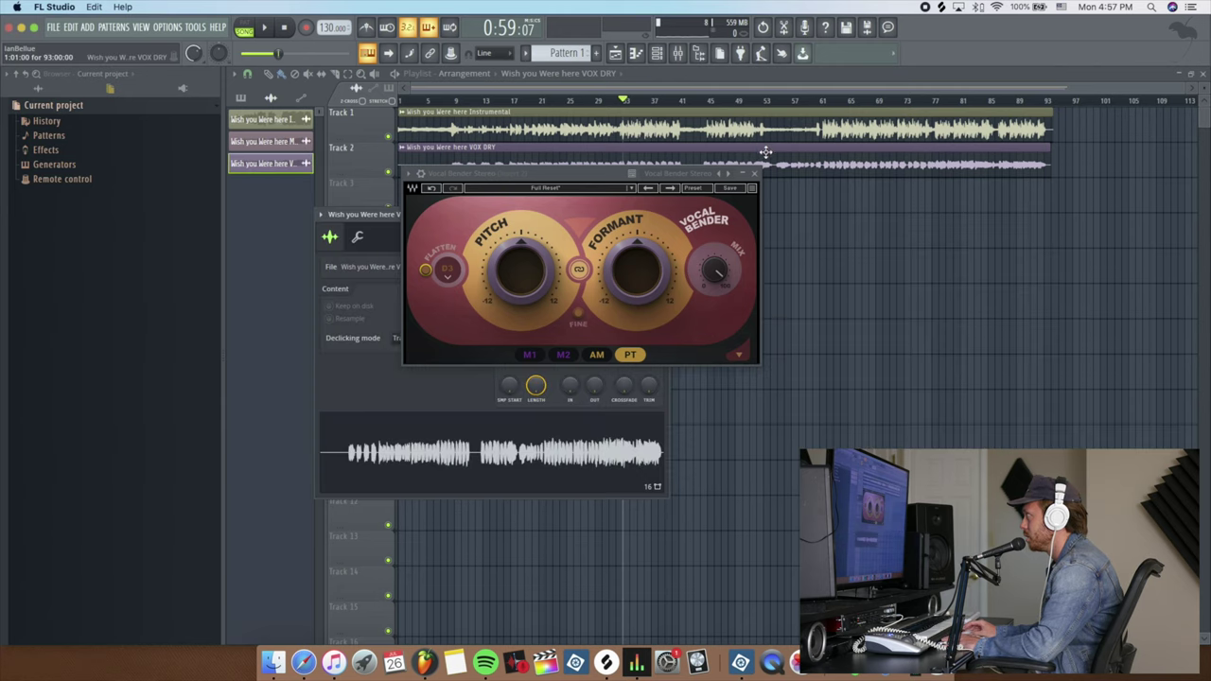
left_click_drag(608, 178, 839, 132)
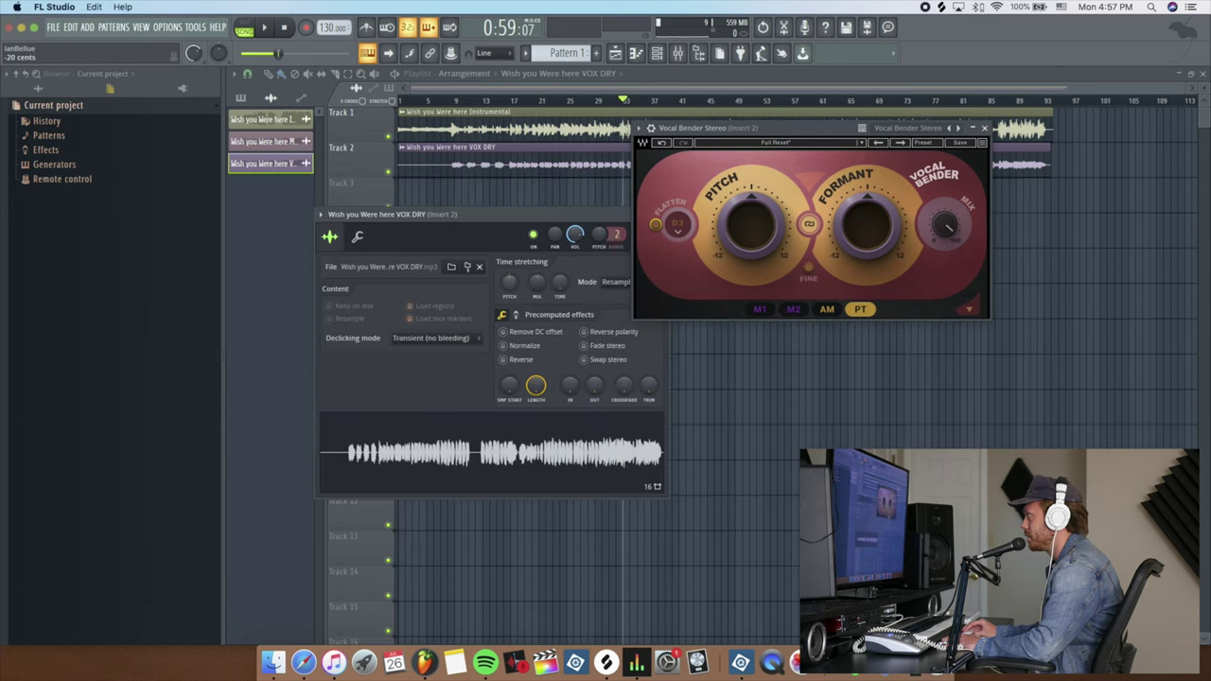
Audition the vocal while lowering Vocal Bender's pitch to -5 semitones and raising it to 12 semitones
left_click(747, 213)
key("space")
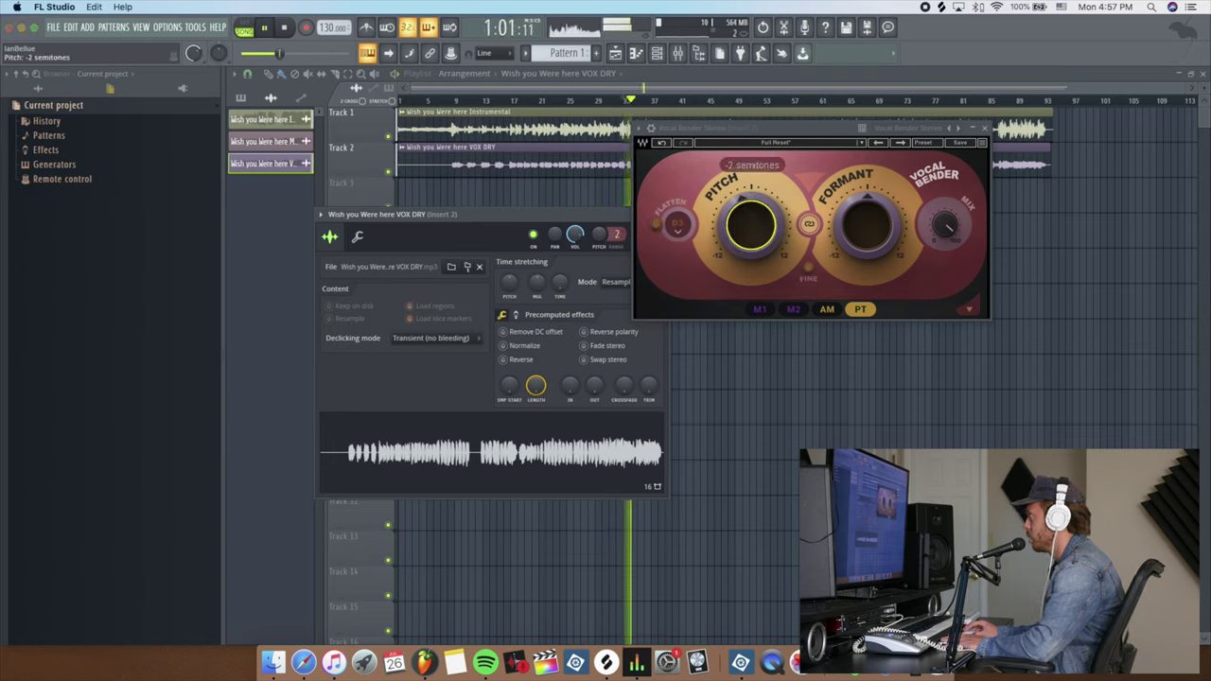
left_click_drag(767, 210, 767, 284)
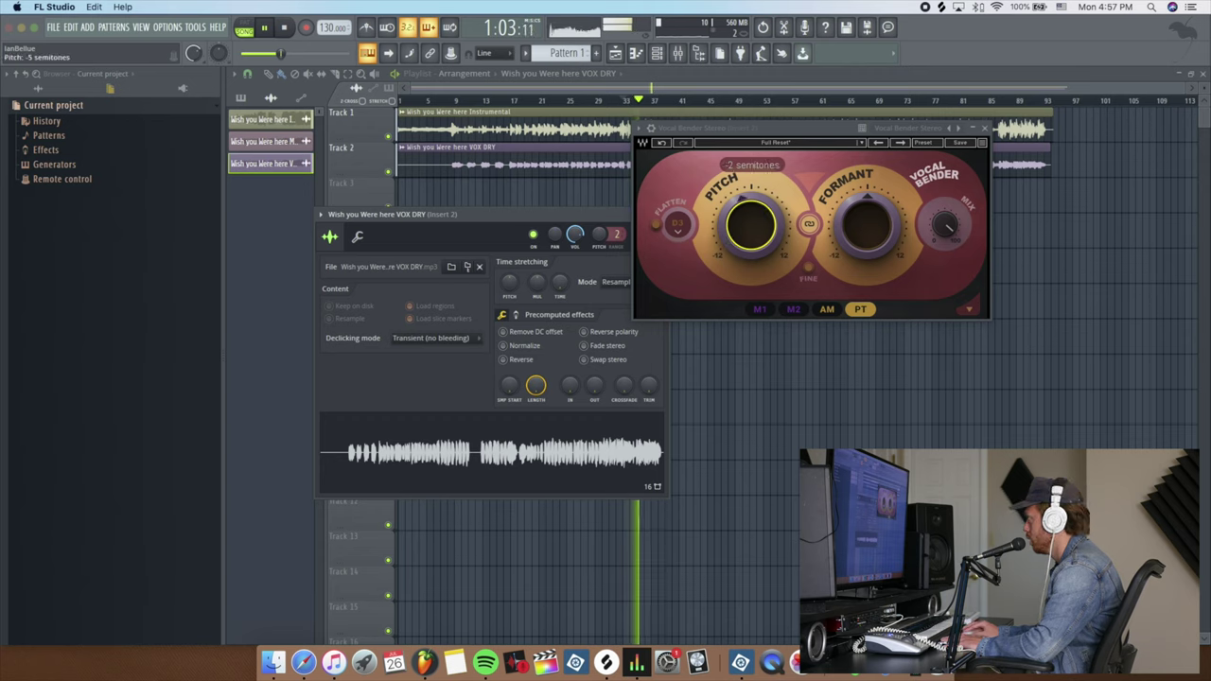
left_click_drag(765, 267, 757, 244)
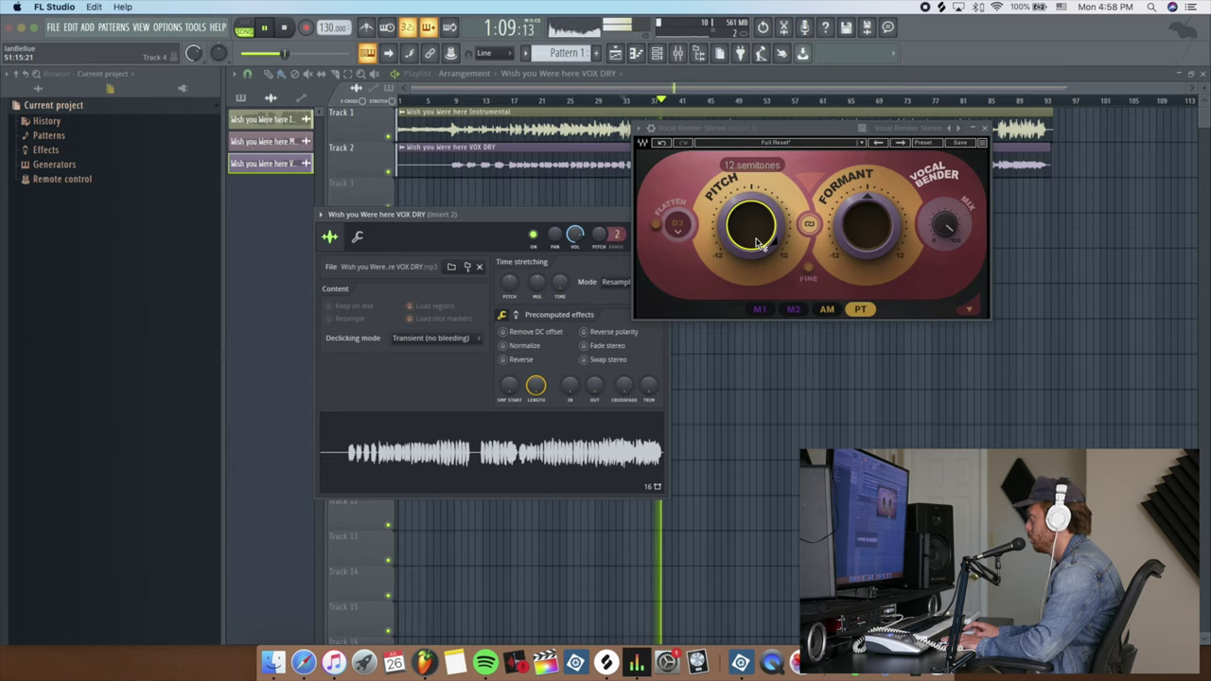
key("space")
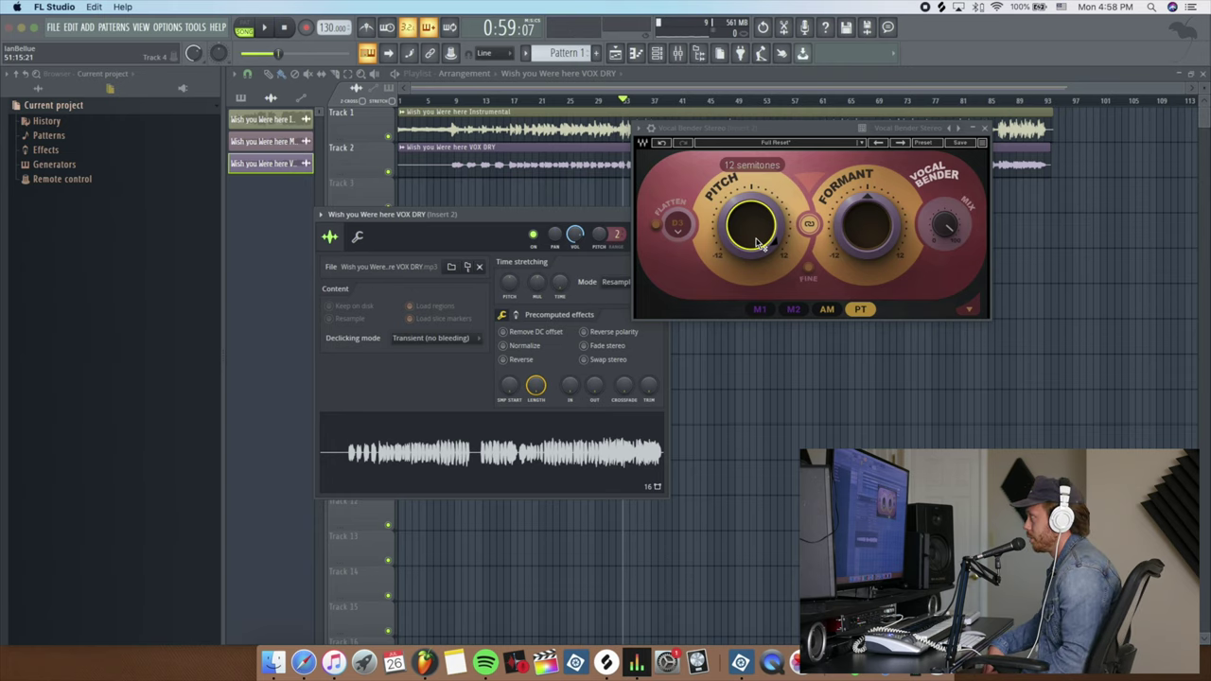
Audition the vocal with pitch shifts of 2 and 3 semitones, and return the pitch to 0 semitones
left_click_drag(756, 243, 756, 317)
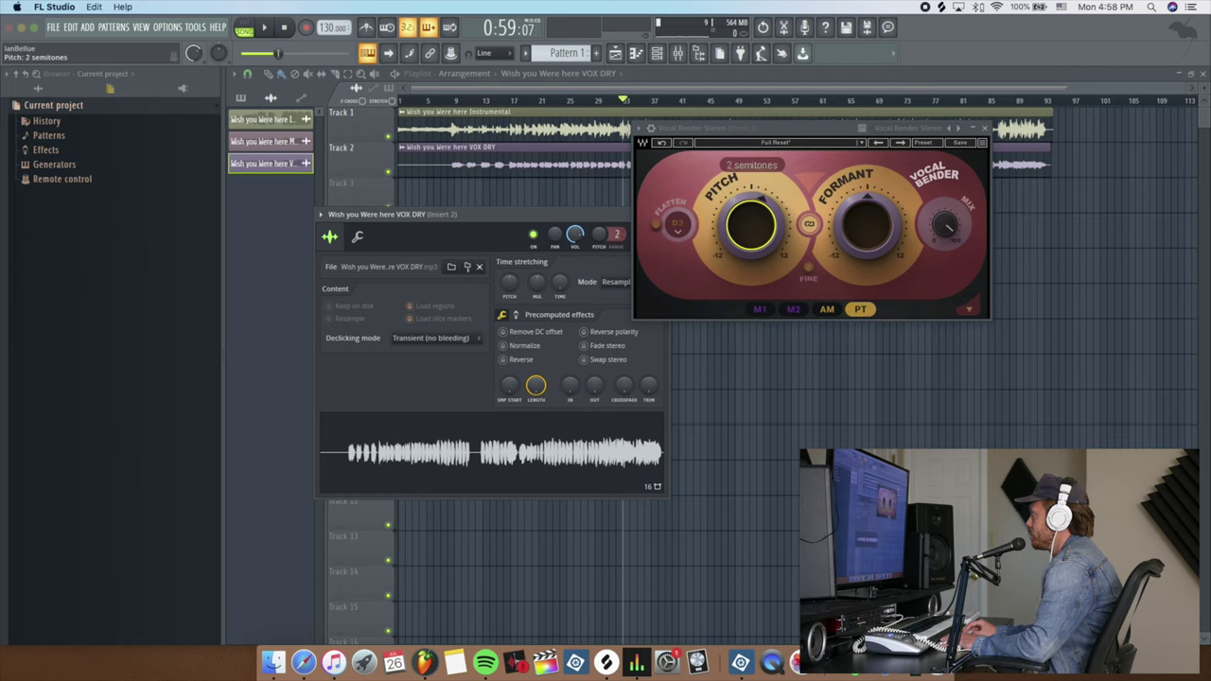
key("space")
left_click_drag(751, 225, 751, 218)
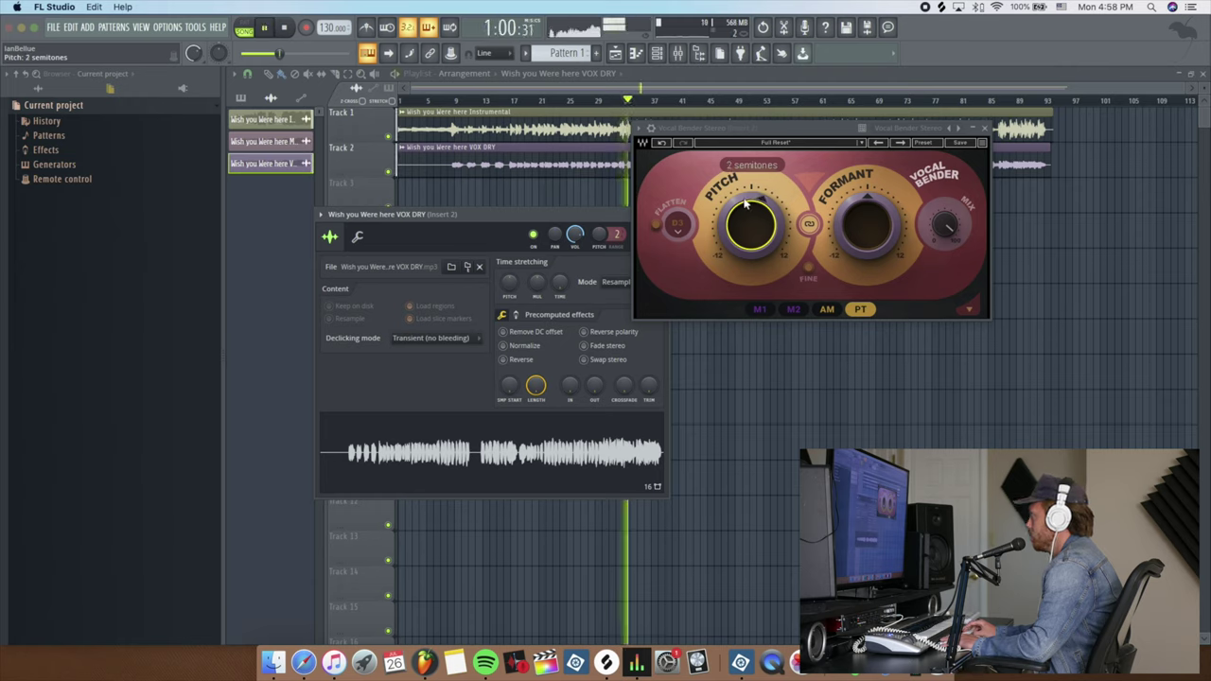
left_click_drag(751, 226, 751, 233)
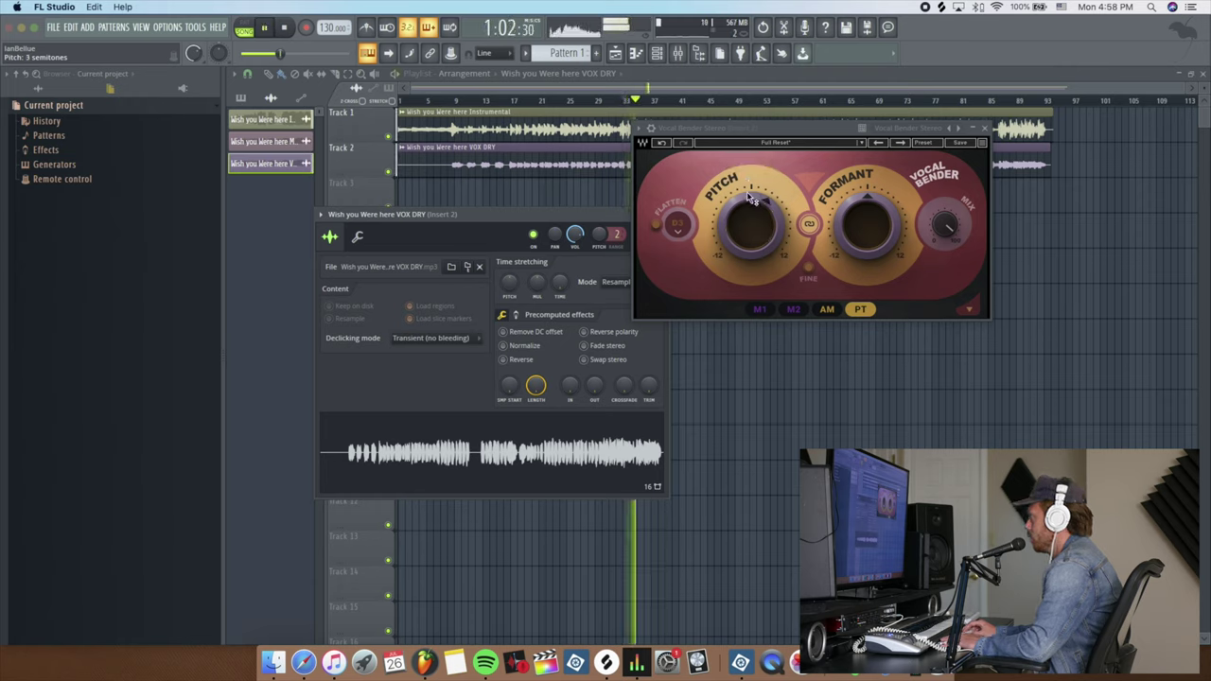
left_click_drag(757, 288, 757, 295)
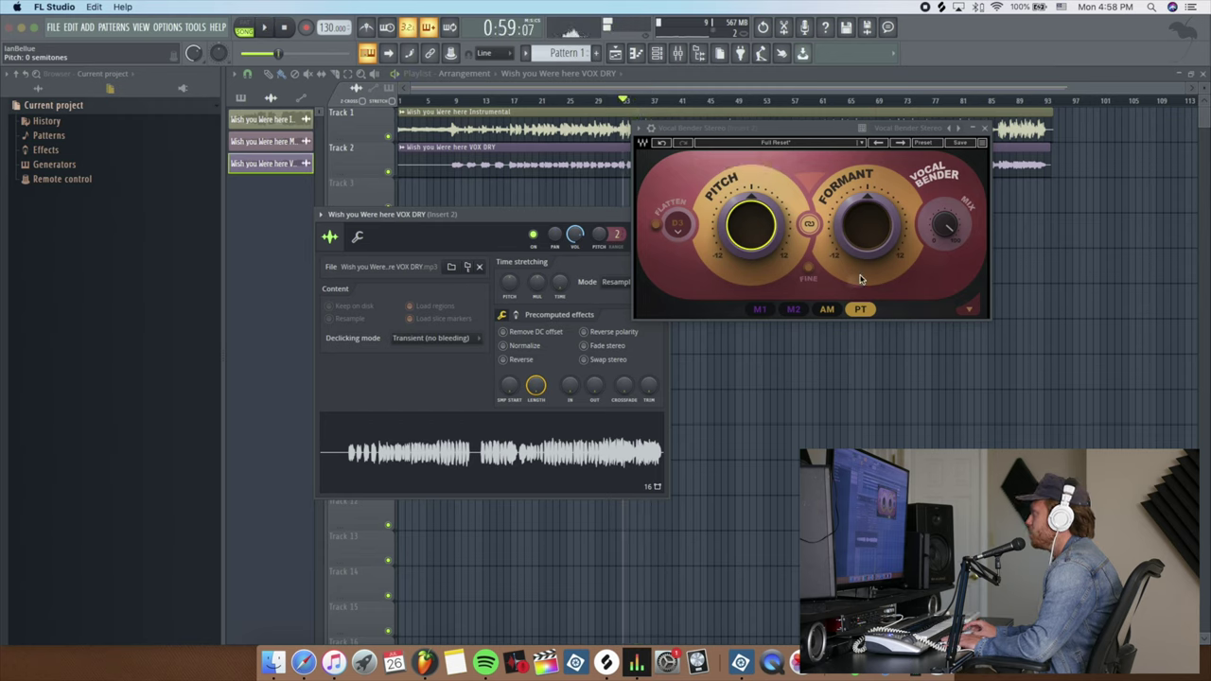
Turn on Fine mode and try a pitch shift in cents, leaving the pitch at 0 cents
left_click(810, 272)
left_click_drag(753, 216, 754, 203)
key("space")
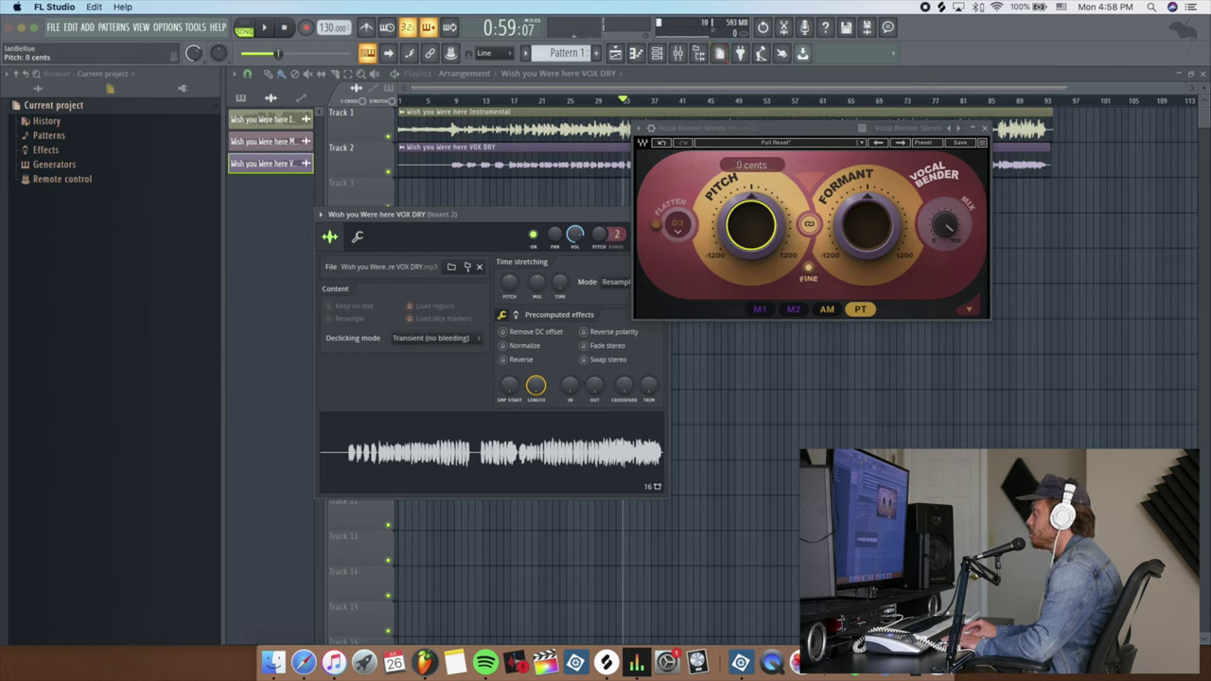
left_click(809, 268)
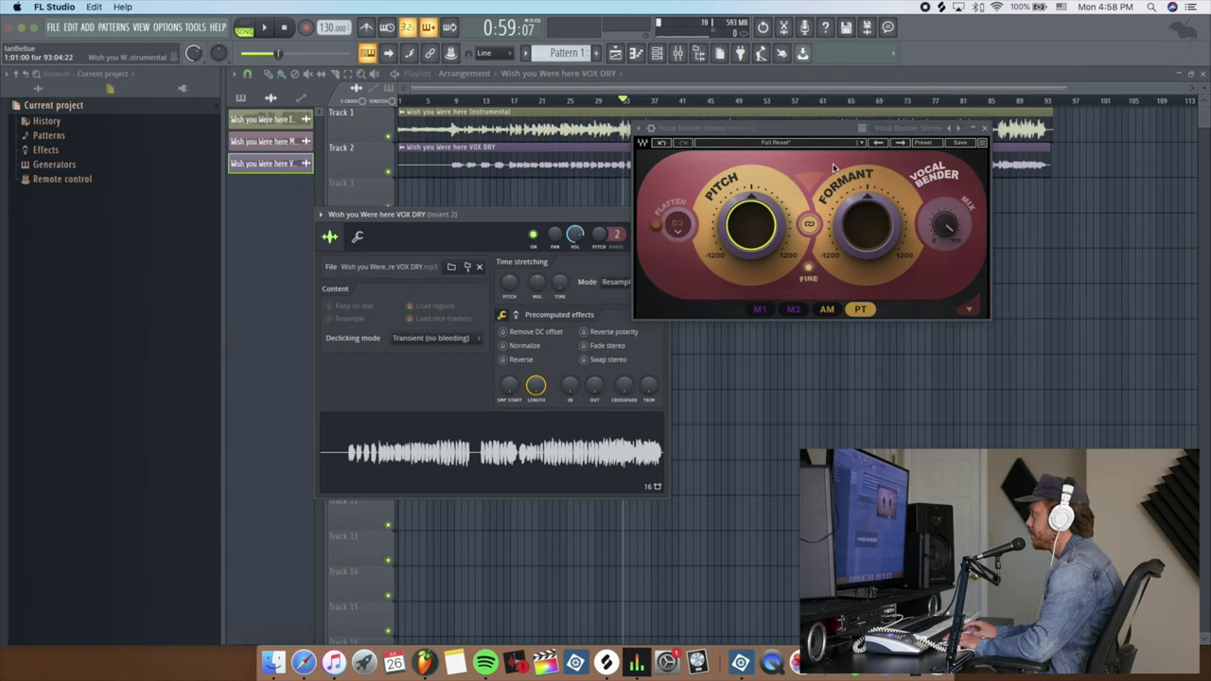
Try the link between pitch and formant, and audition the vocal with the formant raised to 377 cents
left_click(811, 227)
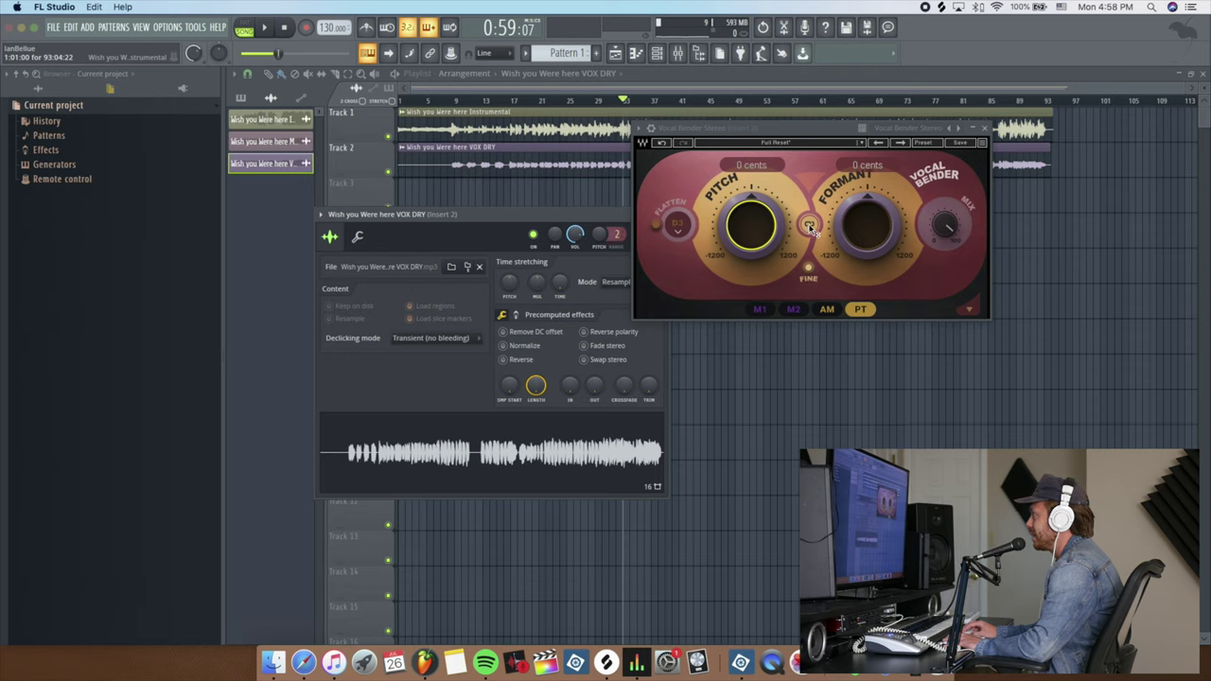
left_click_drag(810, 227, 874, 221)
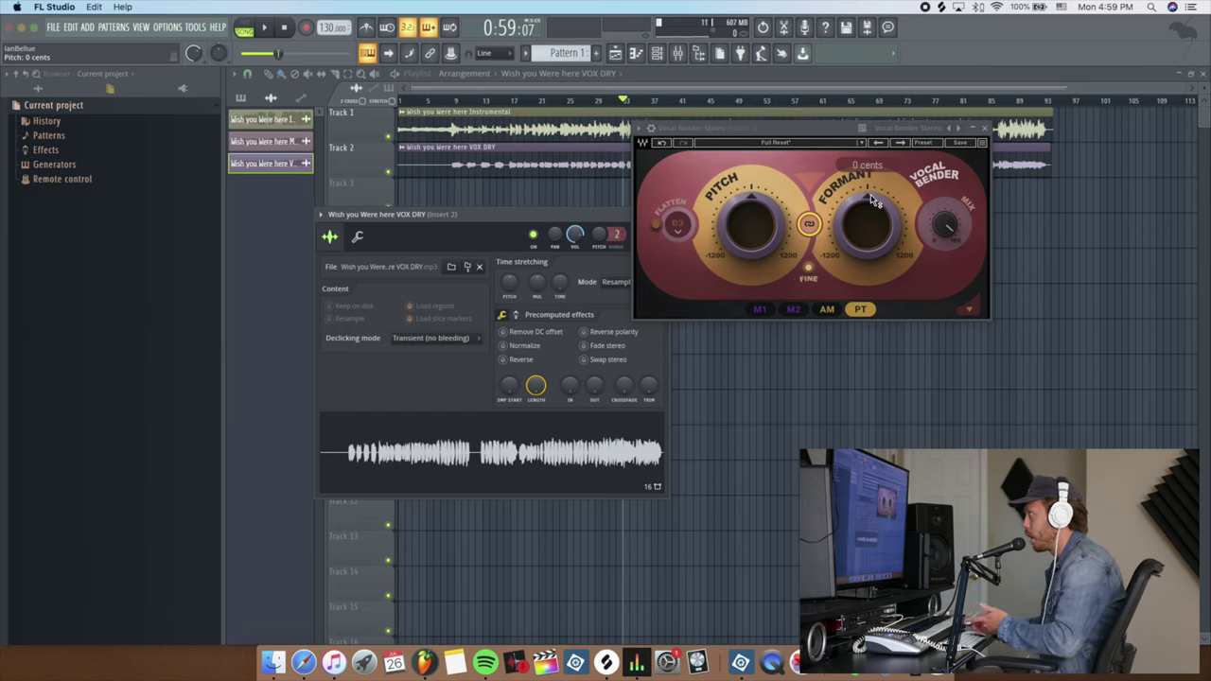
key("space")
left_click_drag(843, 214, 875, 176)
key("space")
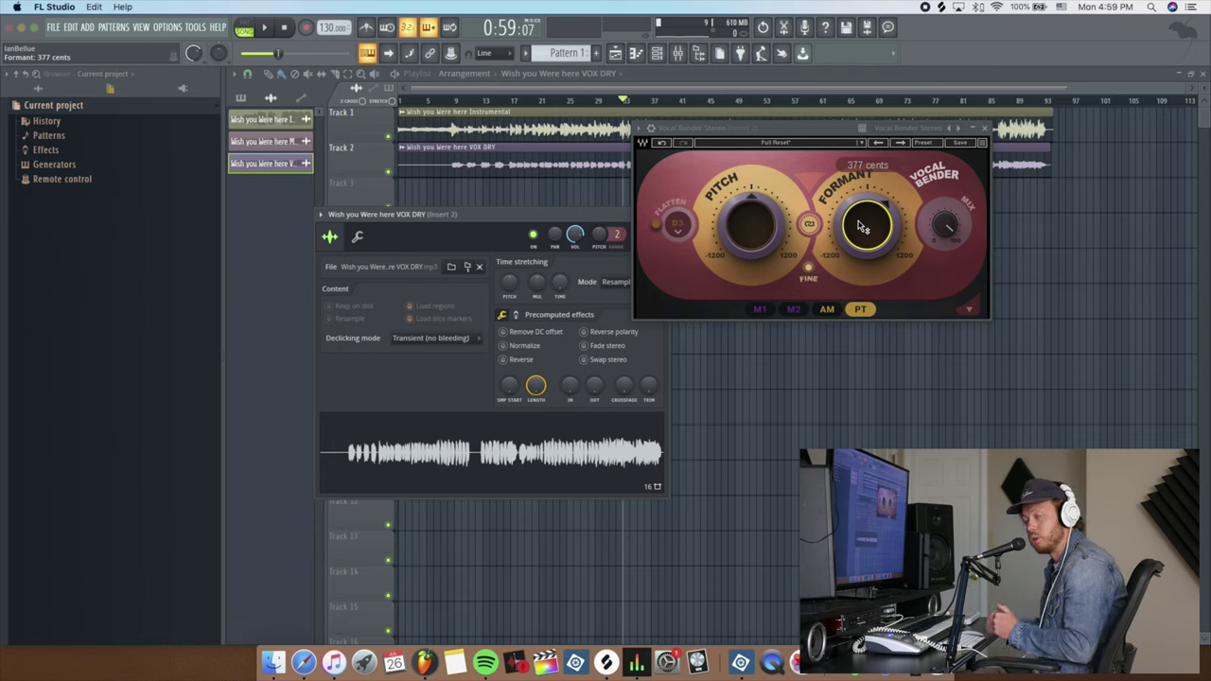
Play the vocal while lowering the formant to -413 cents
key("space")
left_click_drag(861, 227, 861, 230)
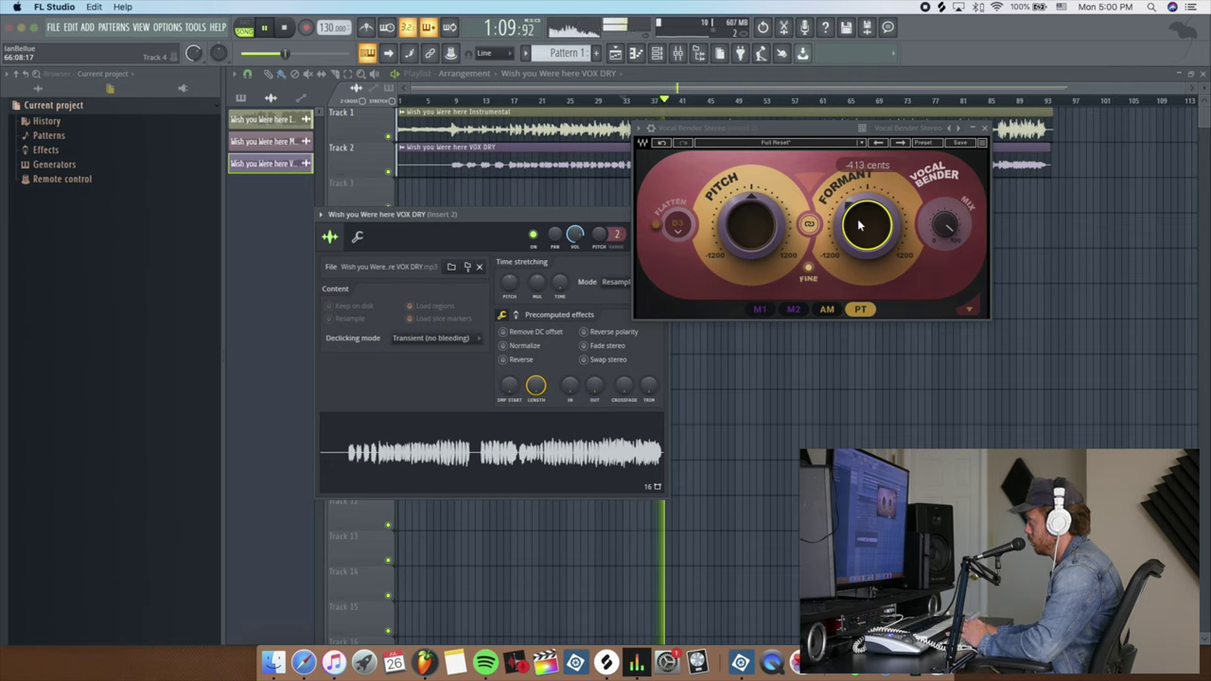
key("space")
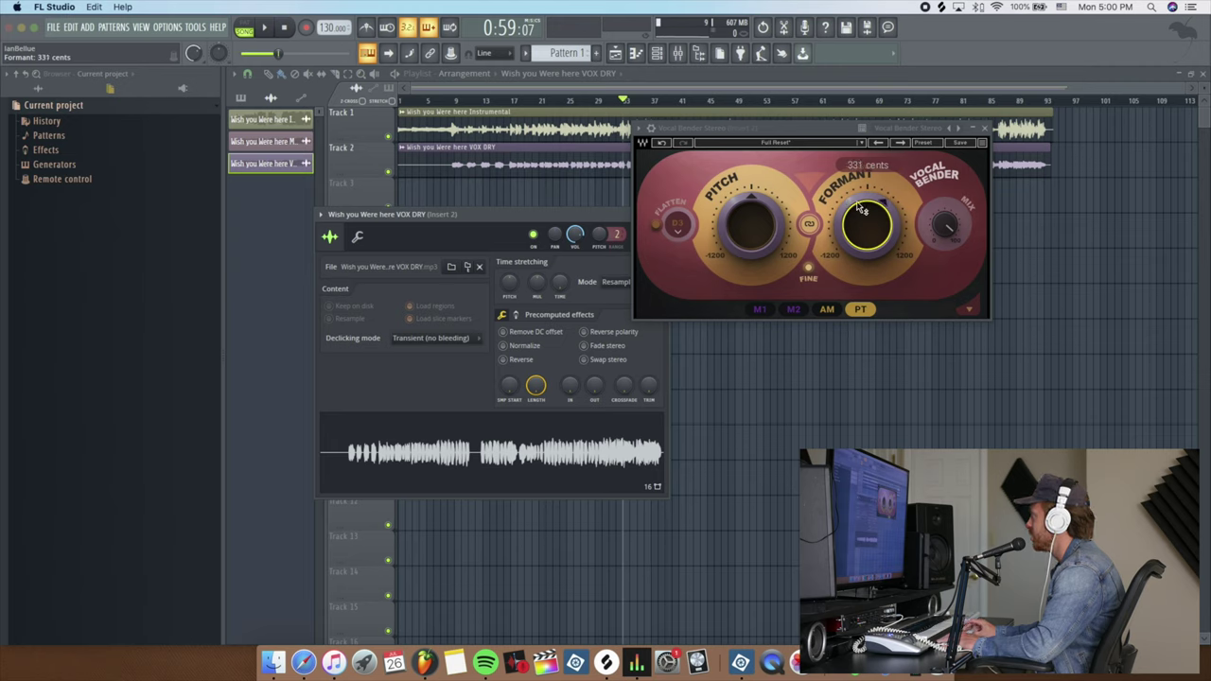
Bring the formant back to about zero (-2 cents) during playback
key("space")
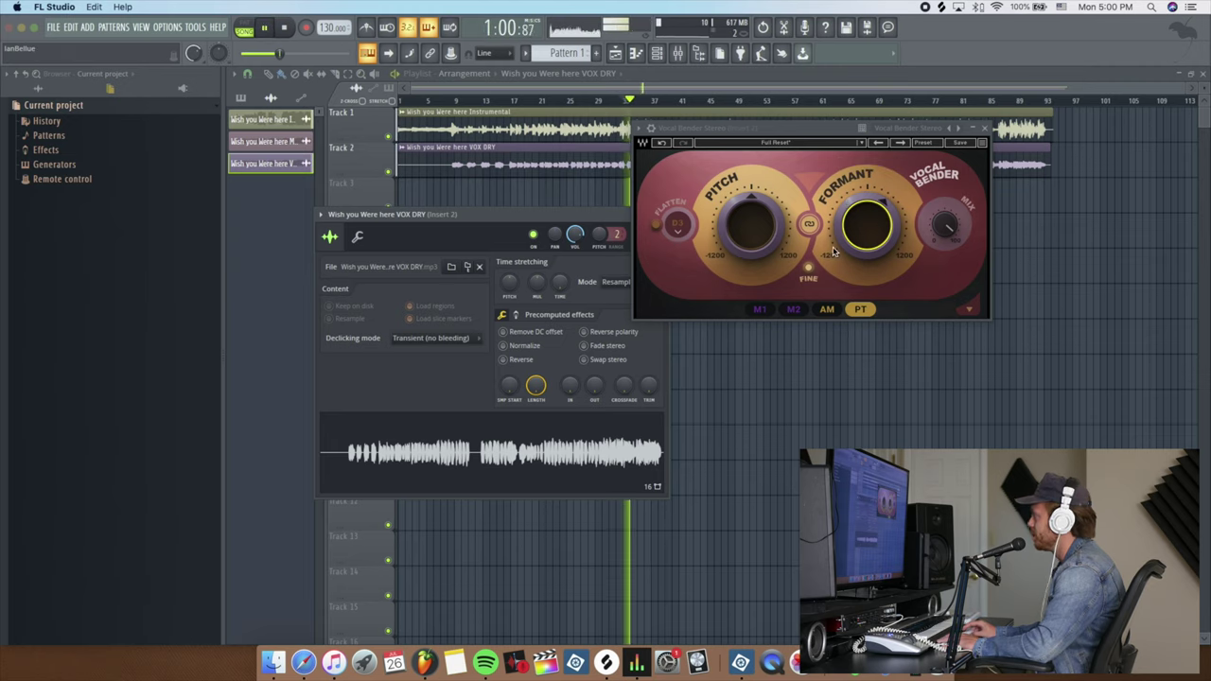
mouse_move(870, 198)
left_mouse_down()
mouse_move(834, 231)
mouse_move(834, 322)
left_mouse_up()
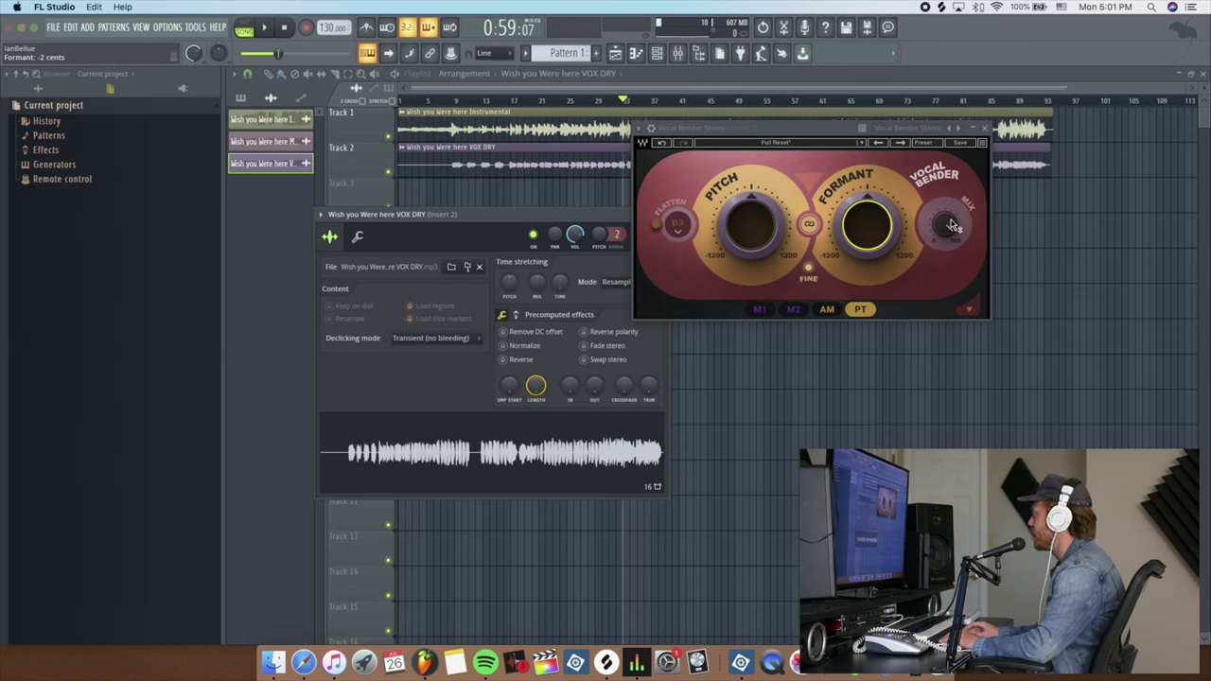
Raise the formant and reduce Vocal Bender's mix to 25.8
left_click_drag(885, 223, 886, 193)
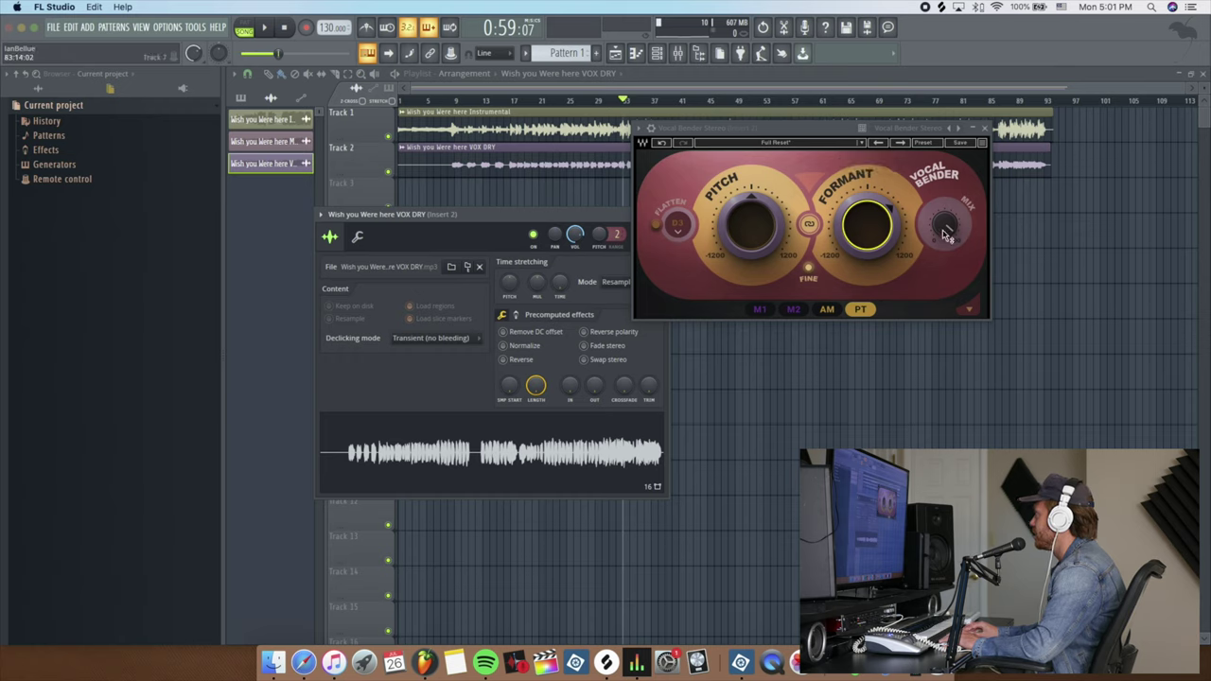
left_click_drag(947, 235, 947, 260)
scroll(946, 224, "down", 6)
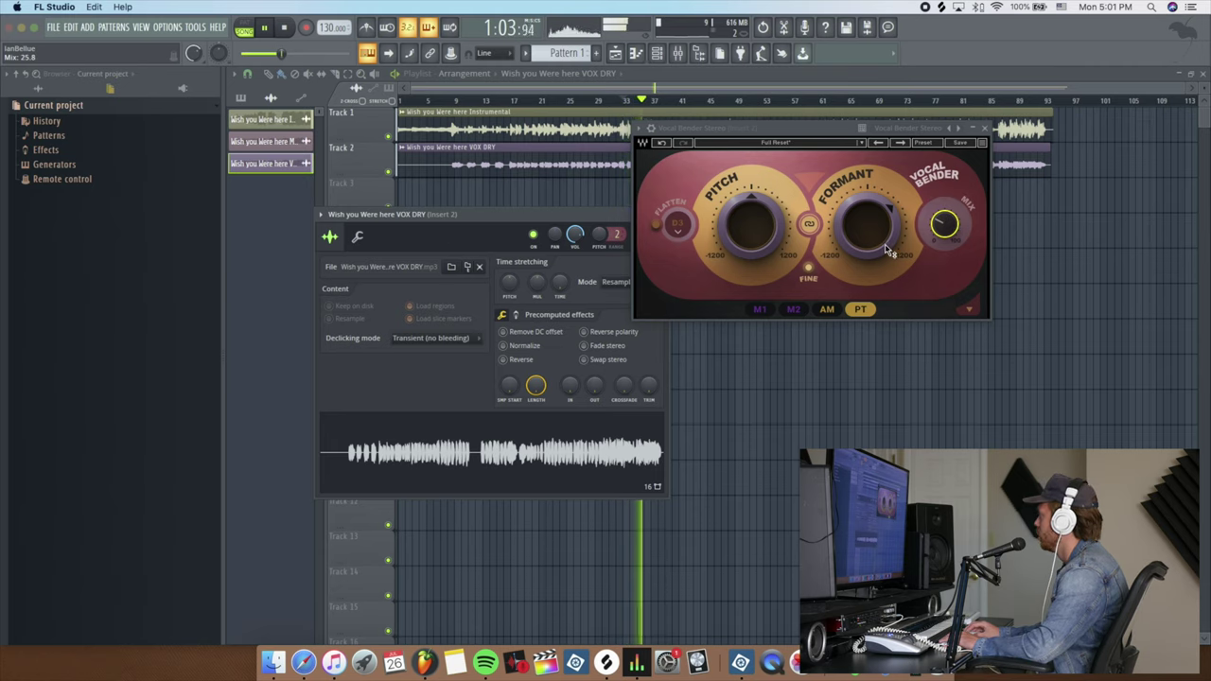
Set both the pitch and the formant to 1200 cents and play the section
left_click_drag(887, 248, 887, 132)
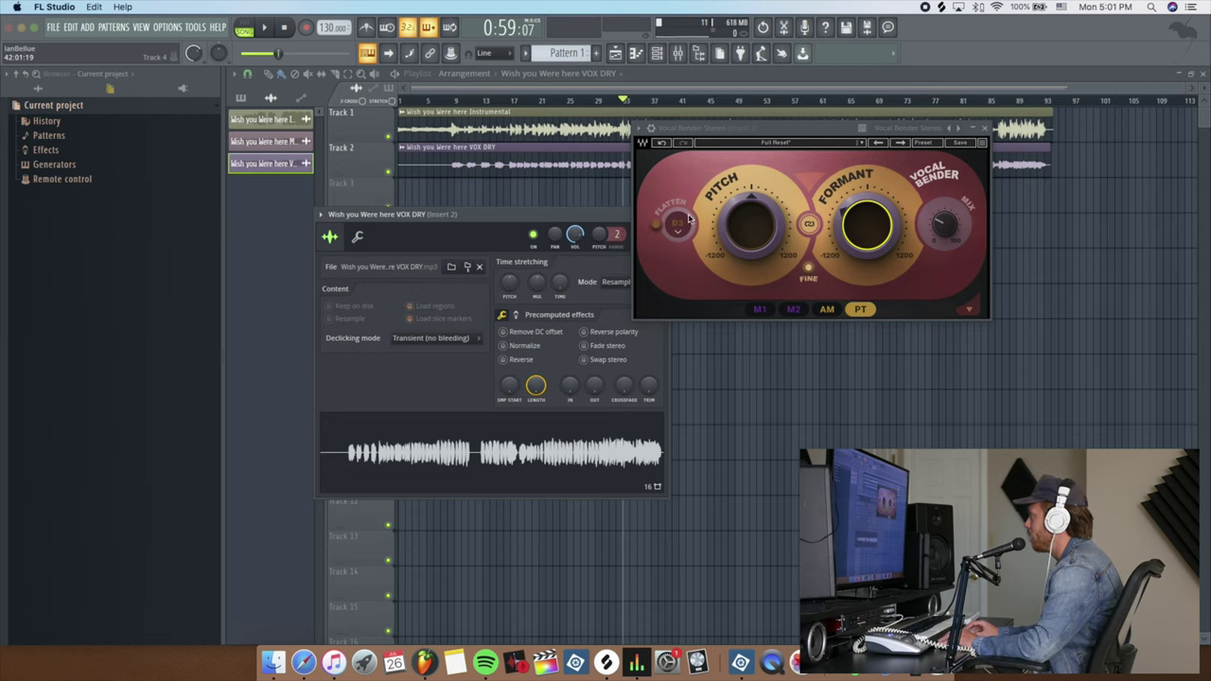
left_click_drag(741, 229, 742, 104)
left_click_drag(868, 227, 868, 28)
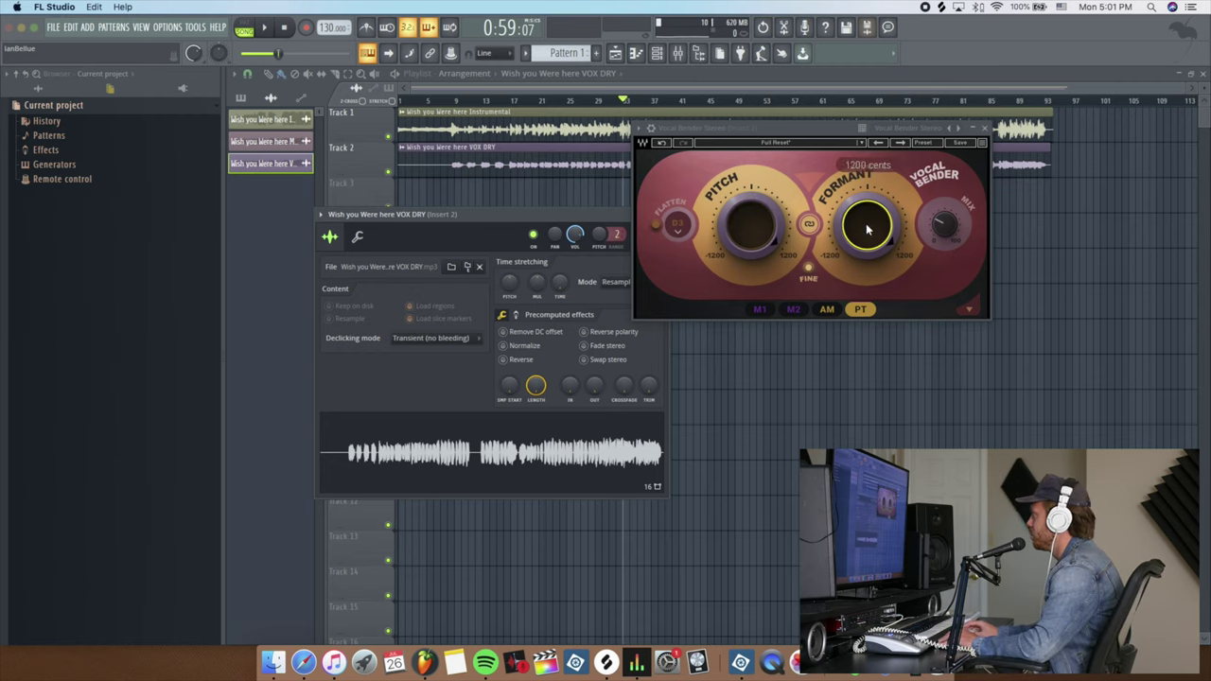
key("space")
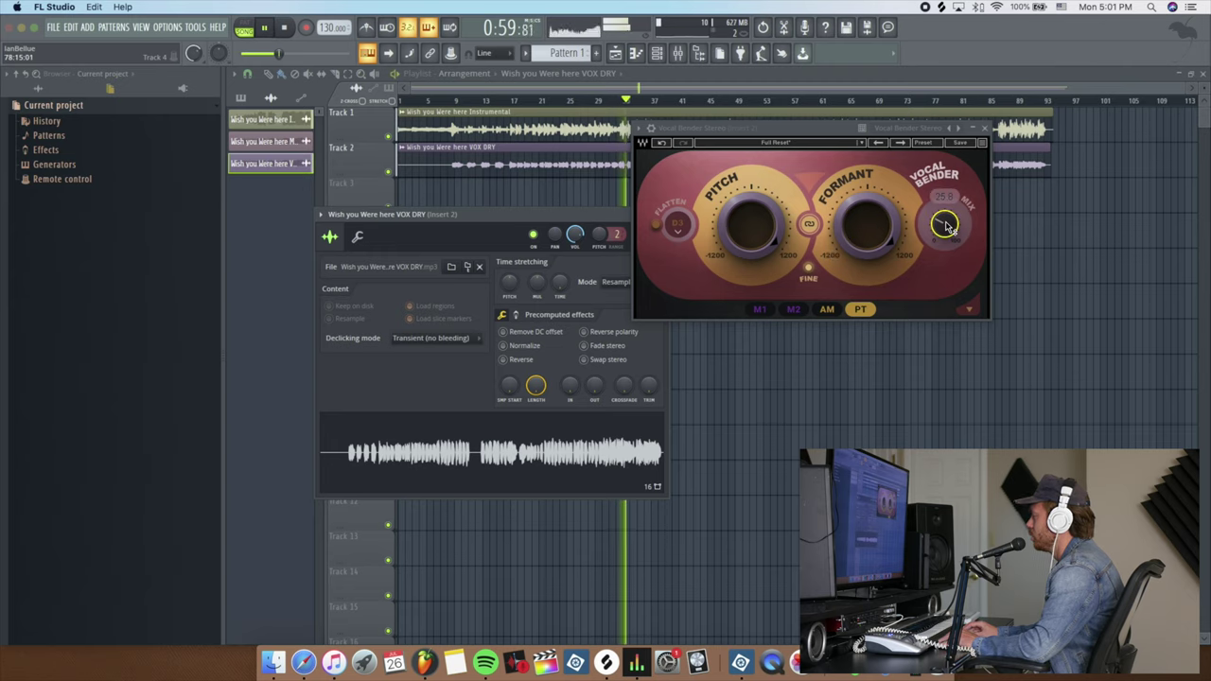
Raise Vocal Bender's mix to 30.9 and lower it to 0 during playback, and stop the song
mouse_move(946, 226)
left_mouse_down()
mouse_move(948, 216)
mouse_move(951, 227)
left_mouse_up()
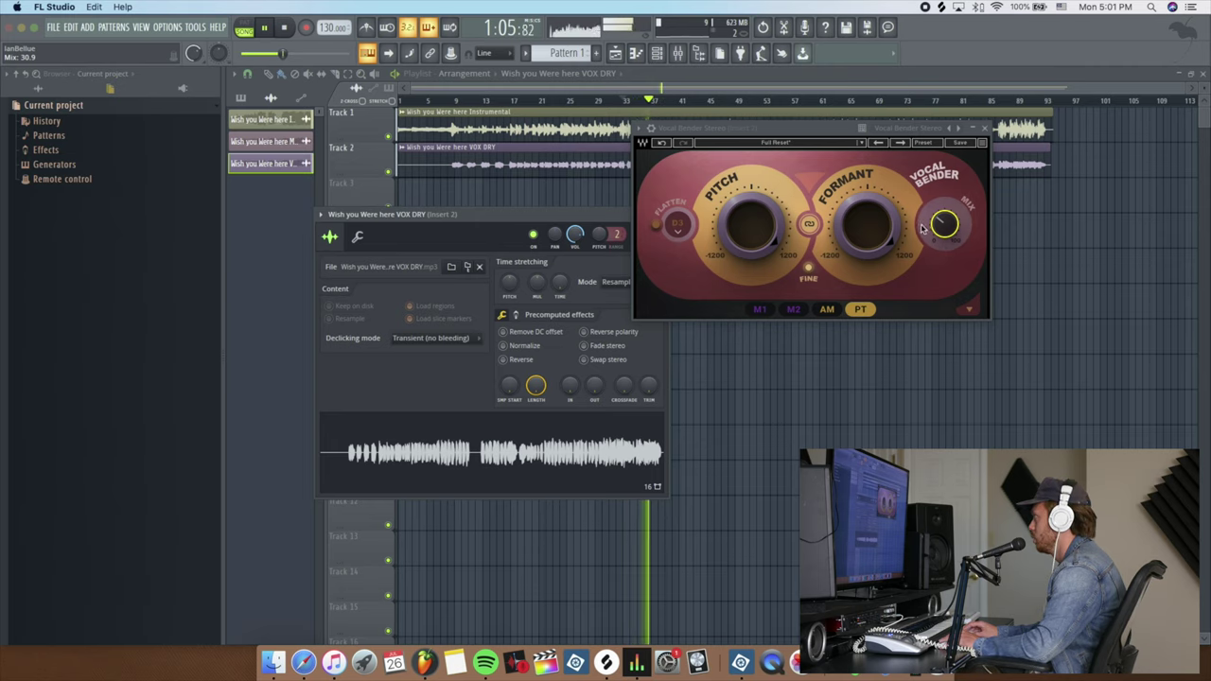
left_click_drag(944, 227, 945, 256)
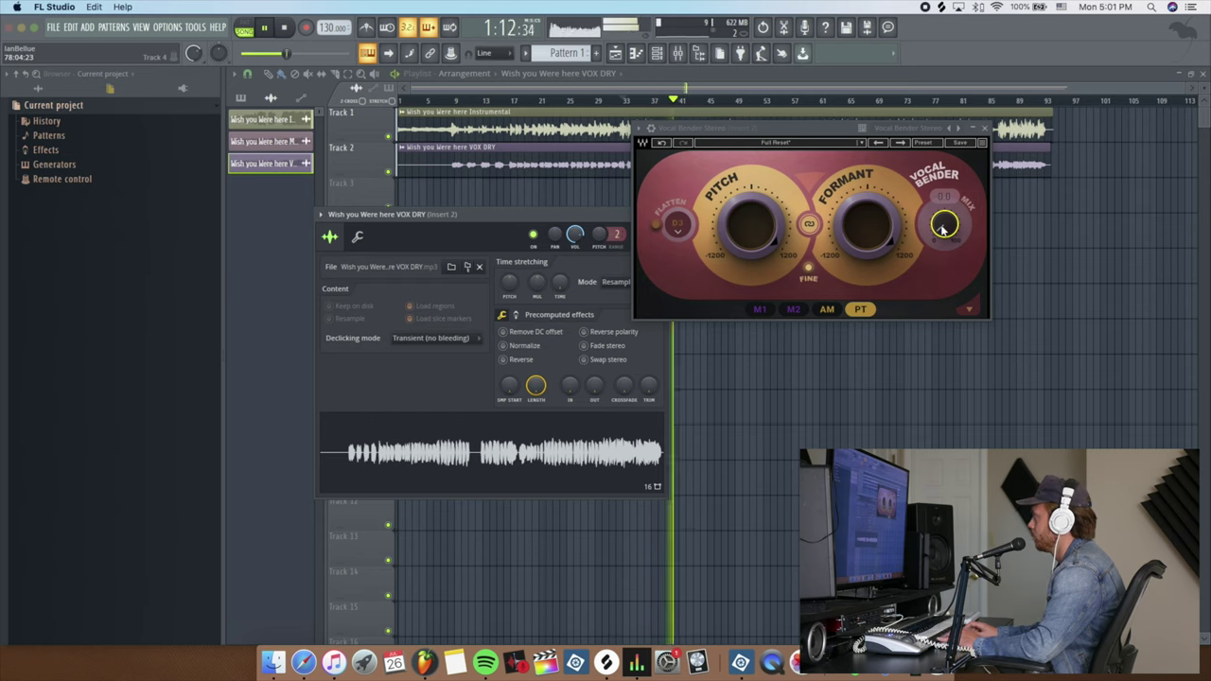
key("space")
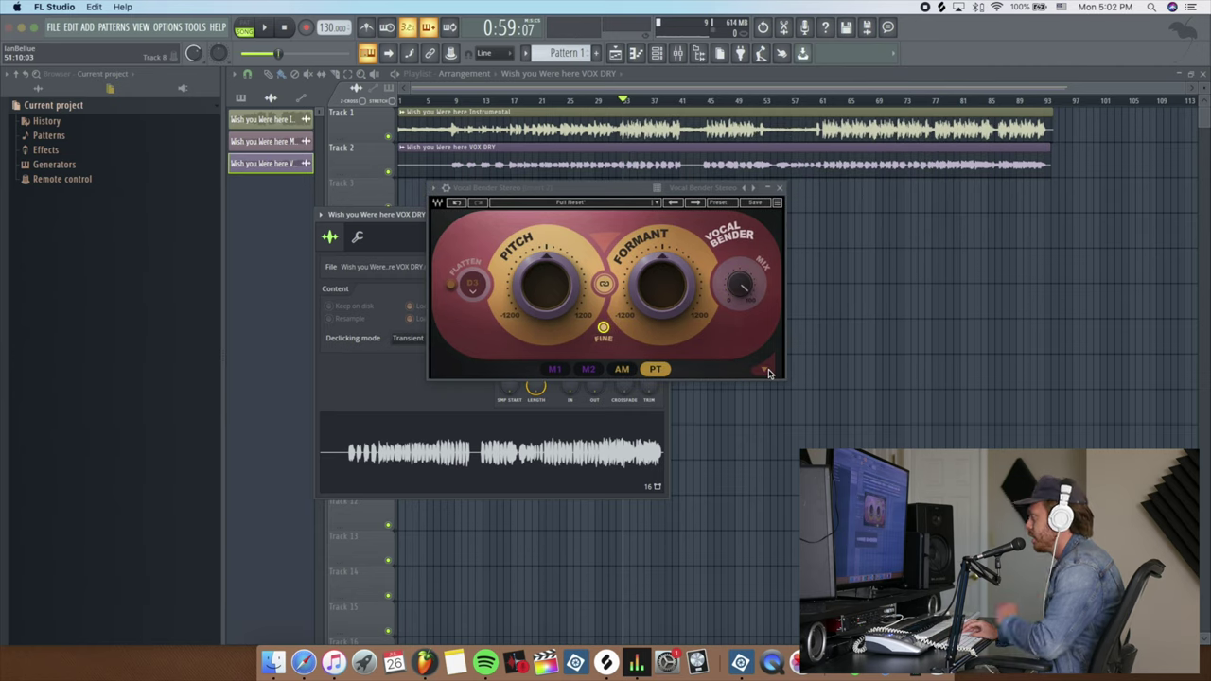
Expand Vocal Bender's modulation section and look through the M1, amplitude and pitch modulators, ending on M1
left_click(765, 370)
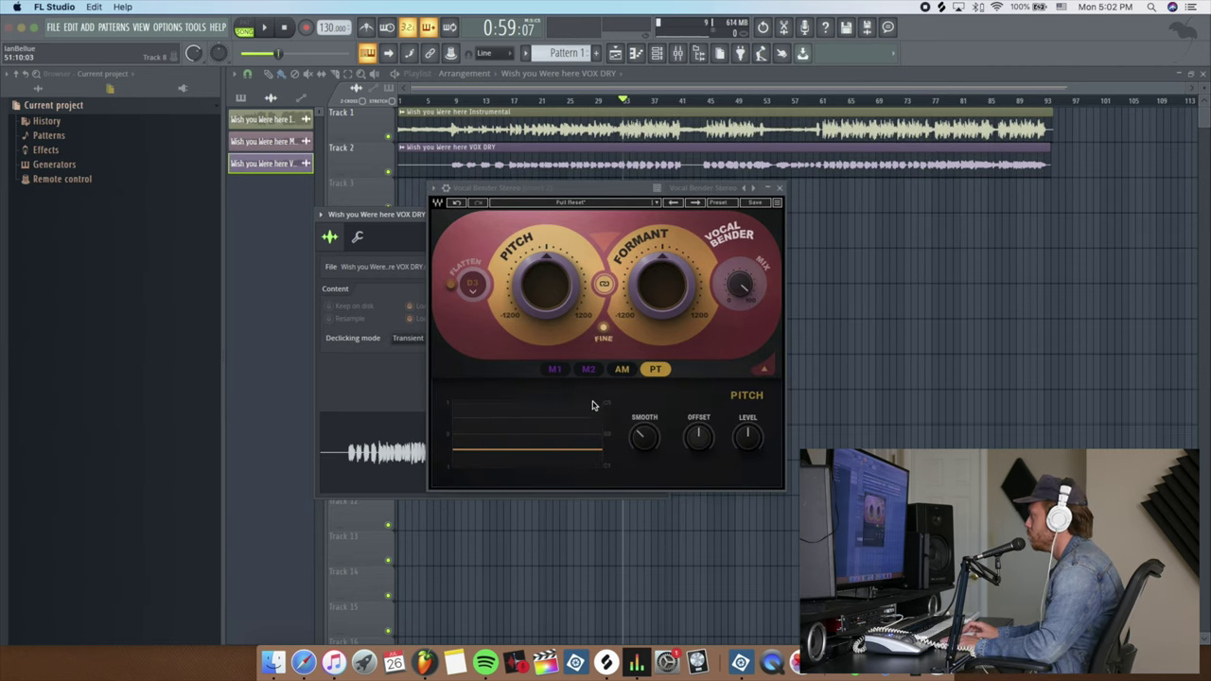
left_click(556, 370)
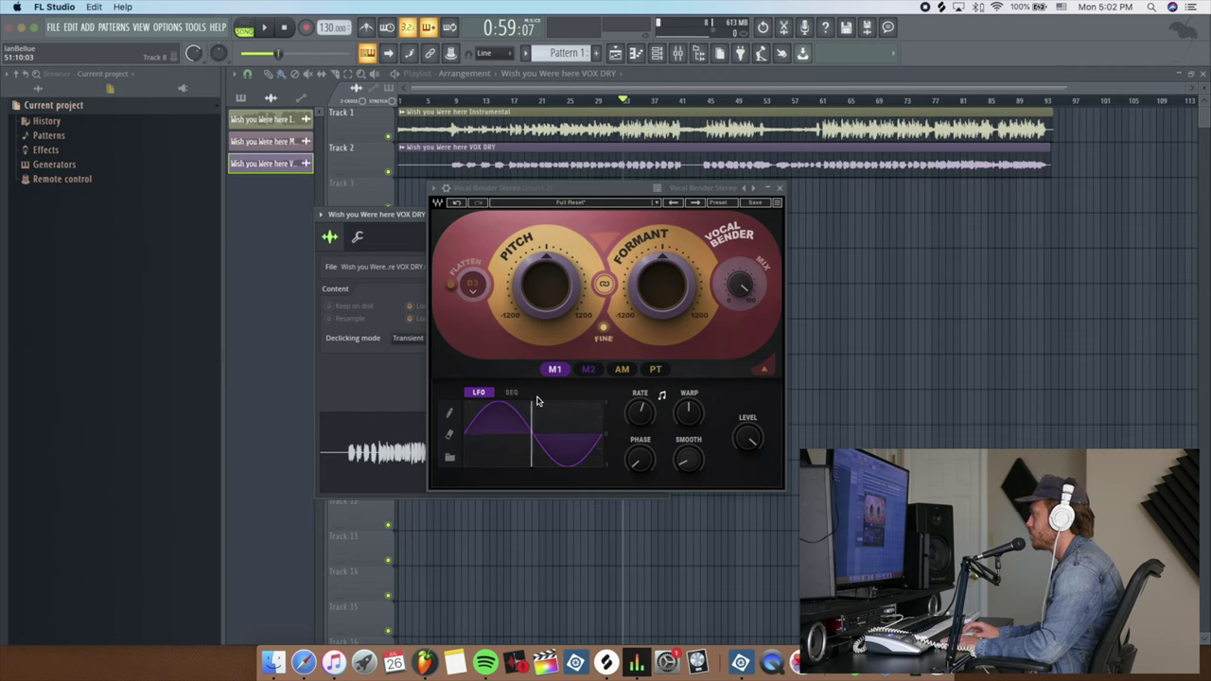
left_click(621, 369)
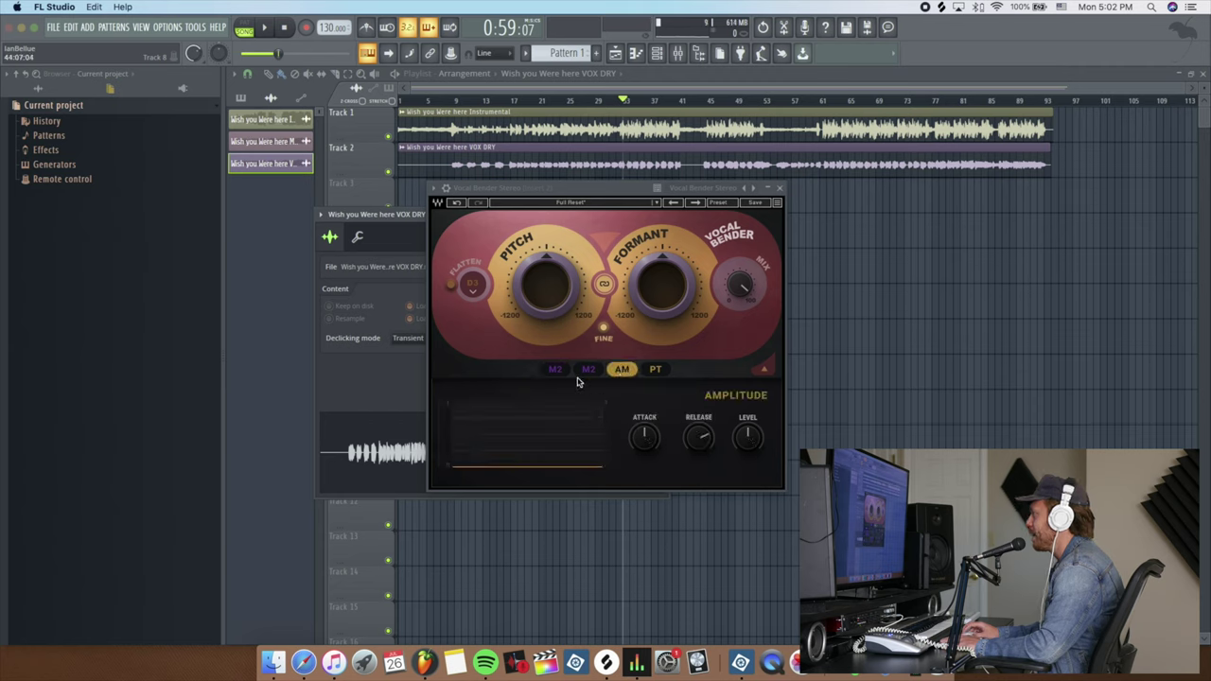
left_click(655, 369)
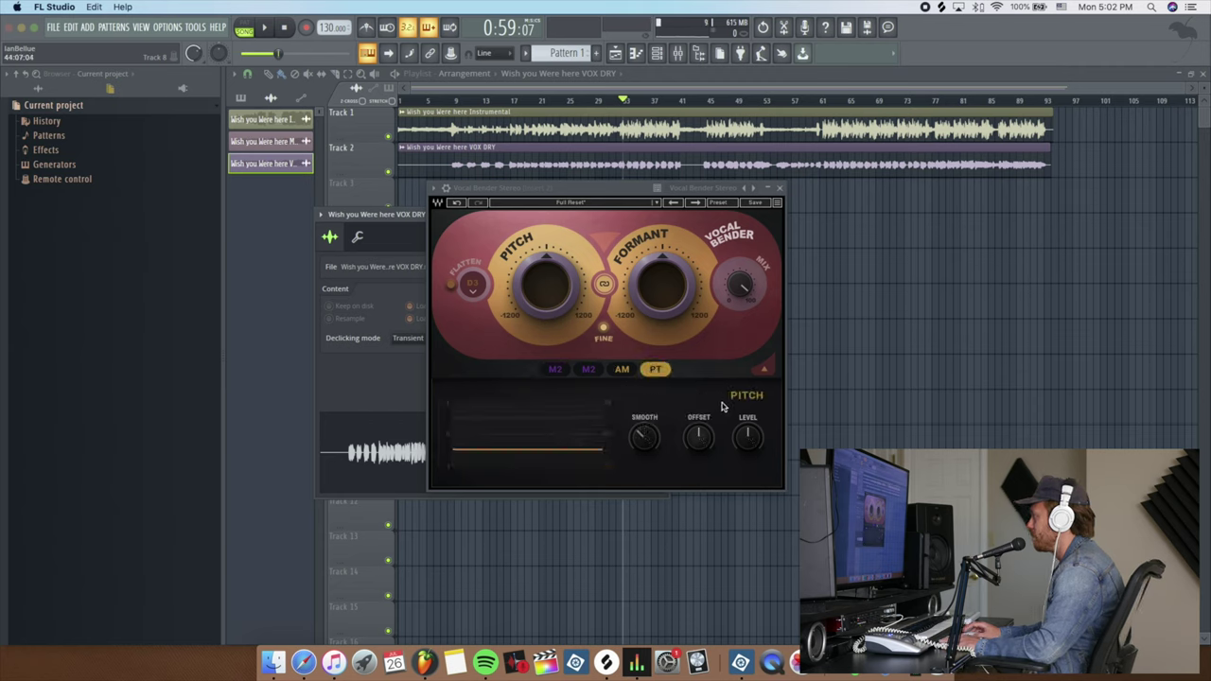
left_click(556, 369)
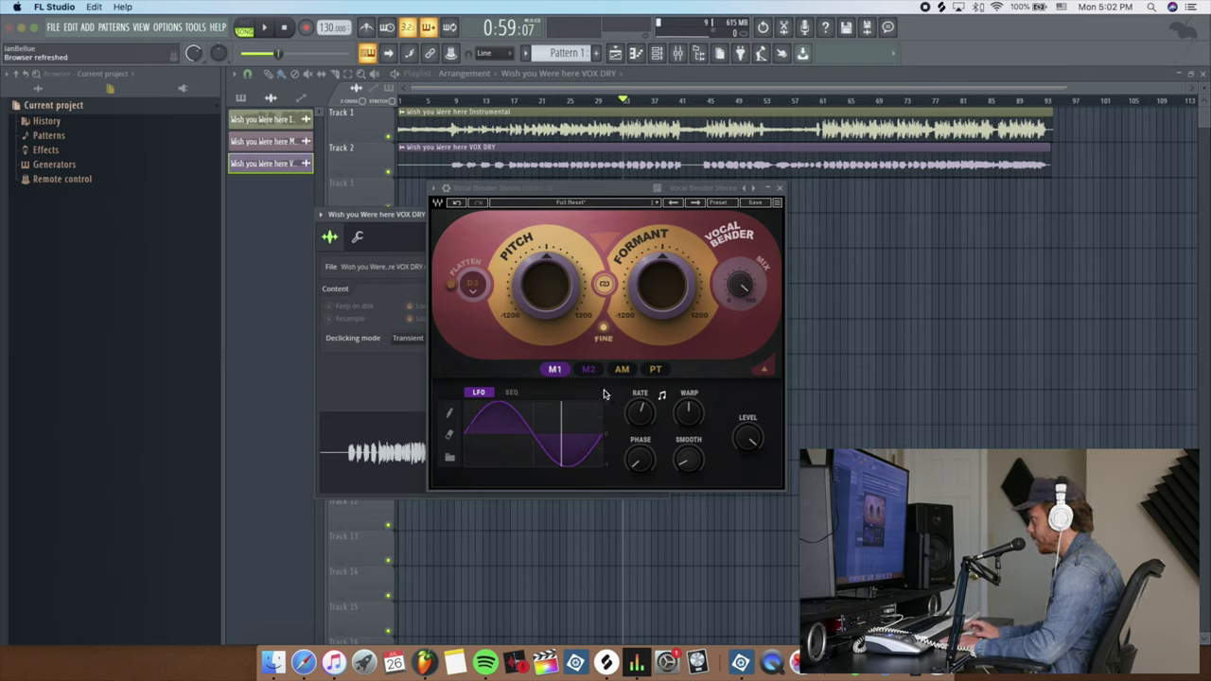
Assign the M1 modulator to the pitch and adjust its modulation amount while playing the vocal
left_click_drag(556, 369, 541, 295)
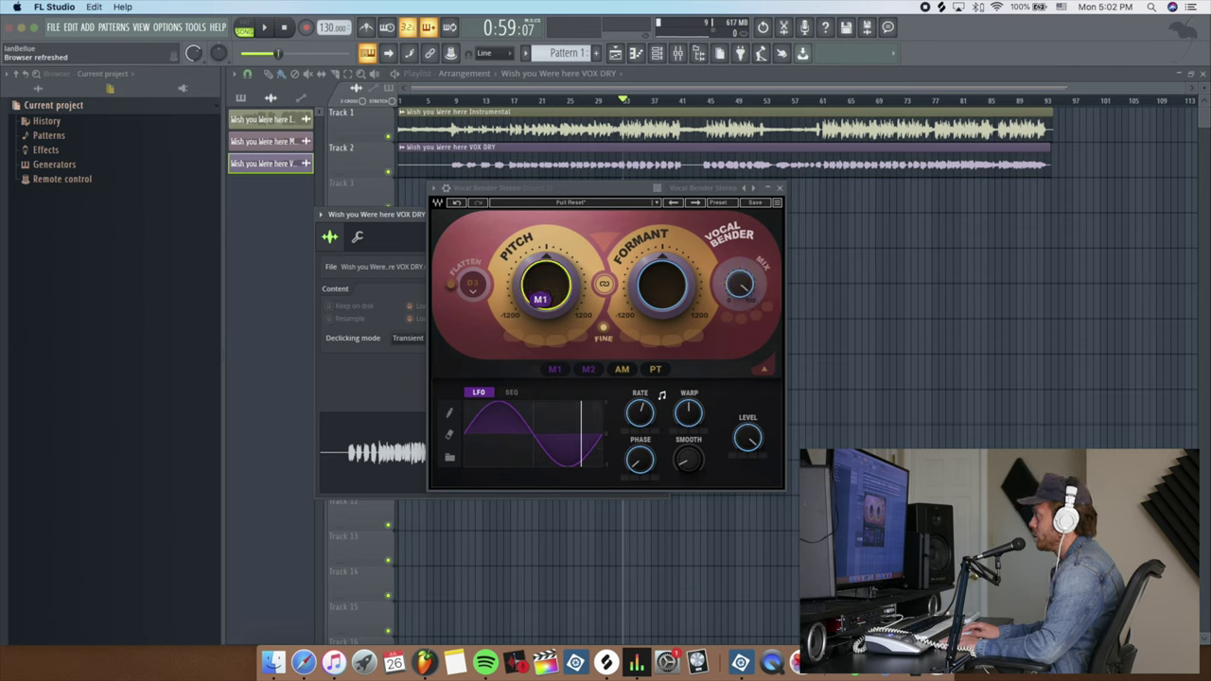
key("space")
key("space")
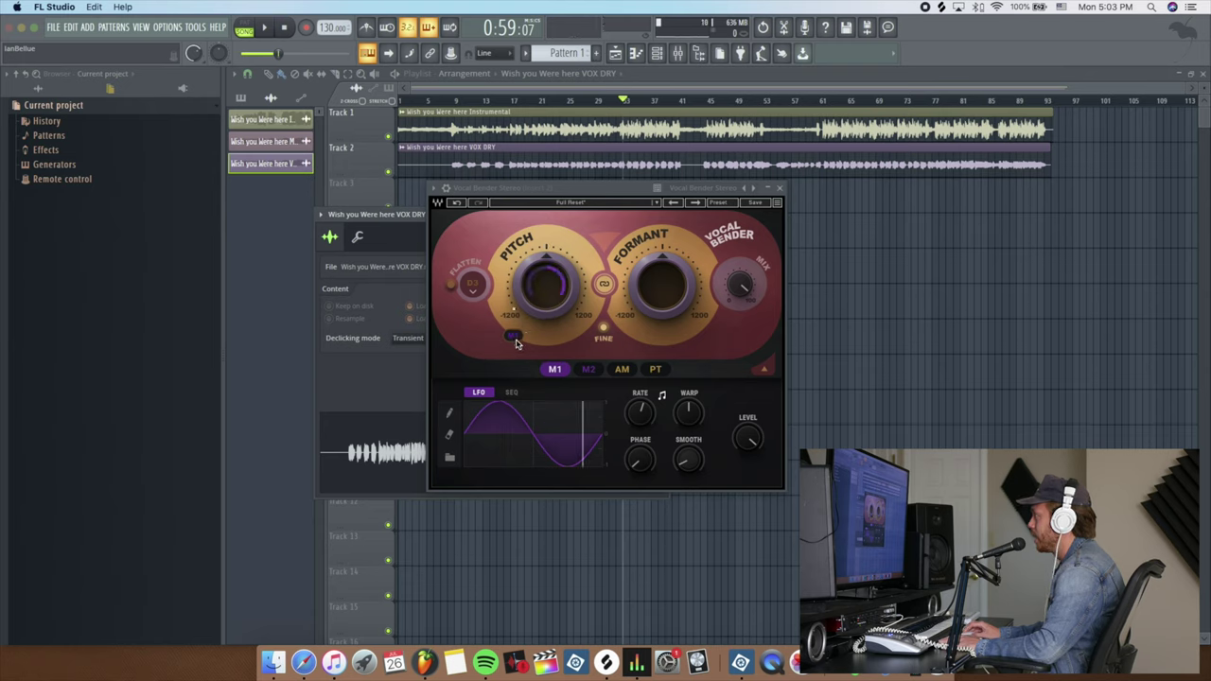
key("space")
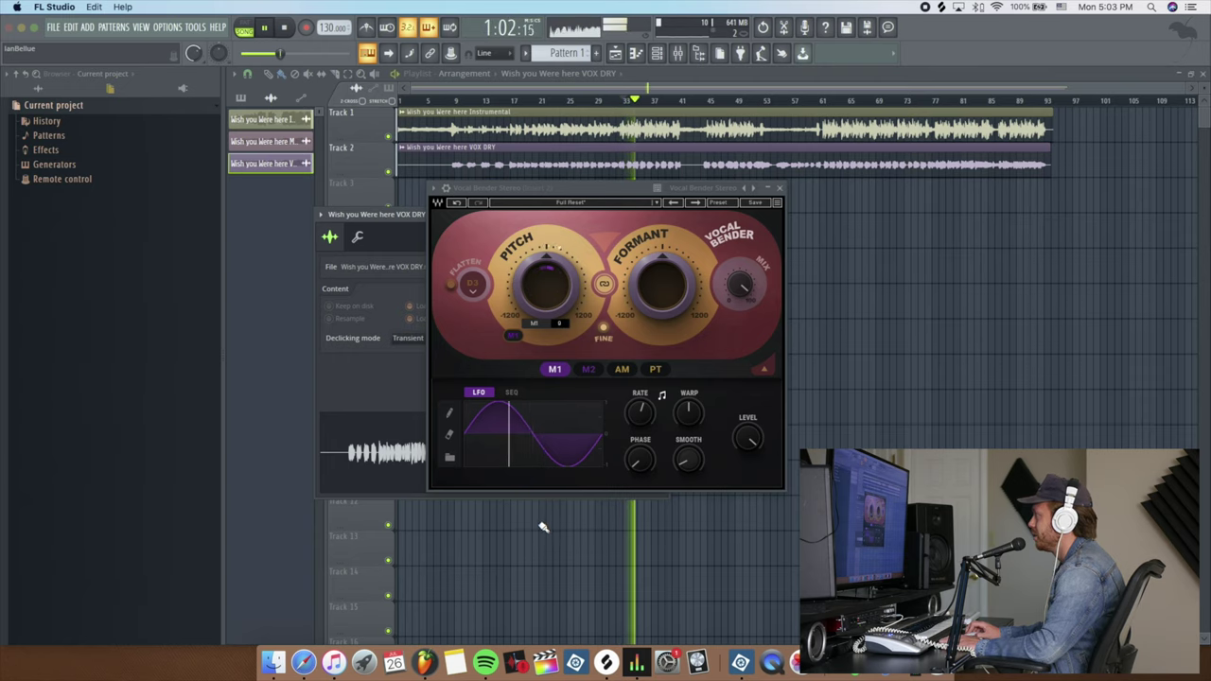
left_click_drag(514, 335, 512, 337)
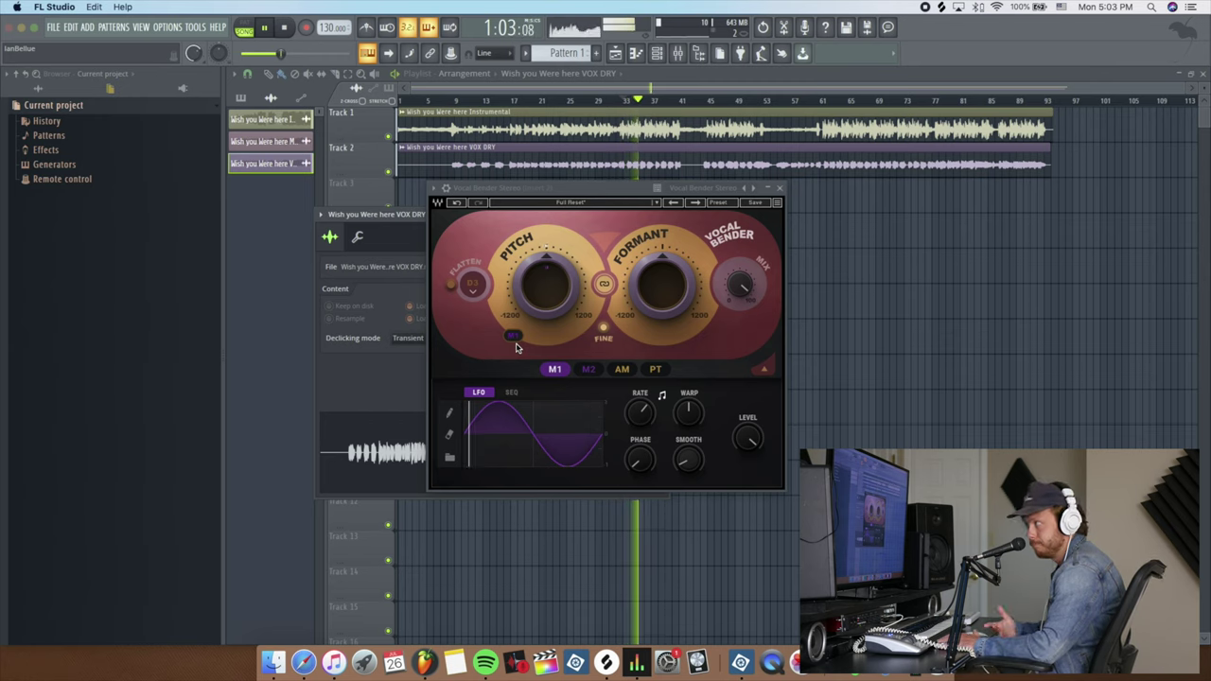
key("space")
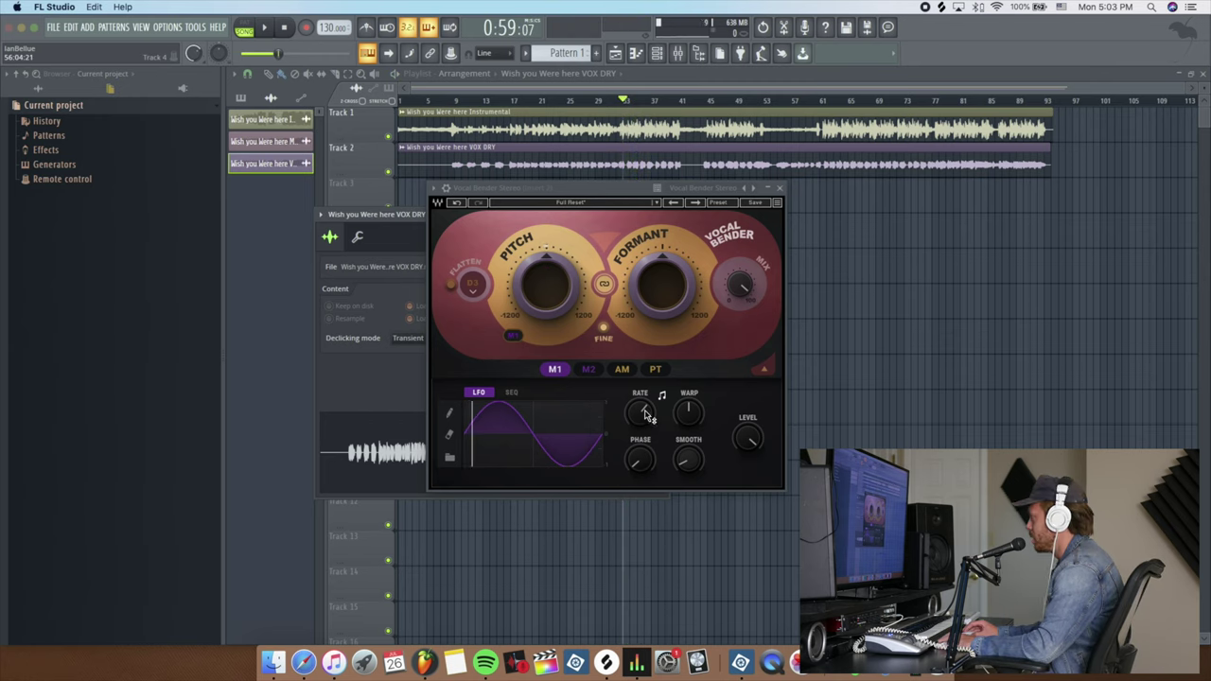
Lower M1's LFO rate and audition its warp at 3.50 before reducing the warp to 0.86
left_click_drag(646, 414, 646, 406)
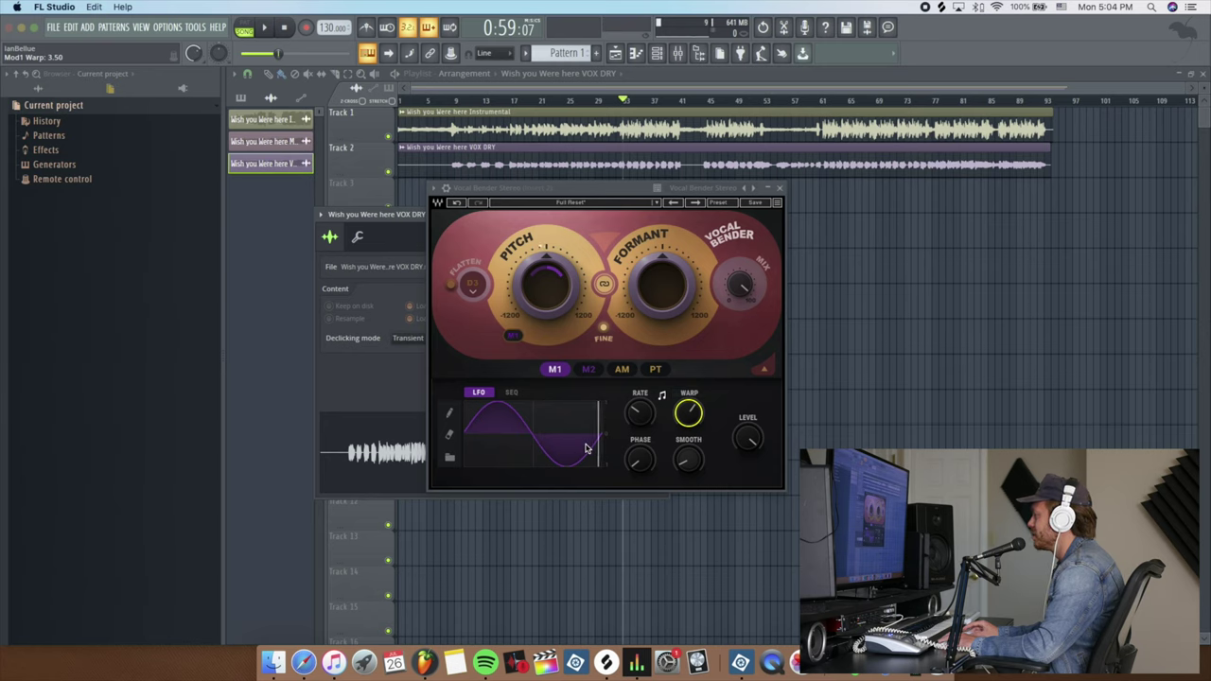
key("space")
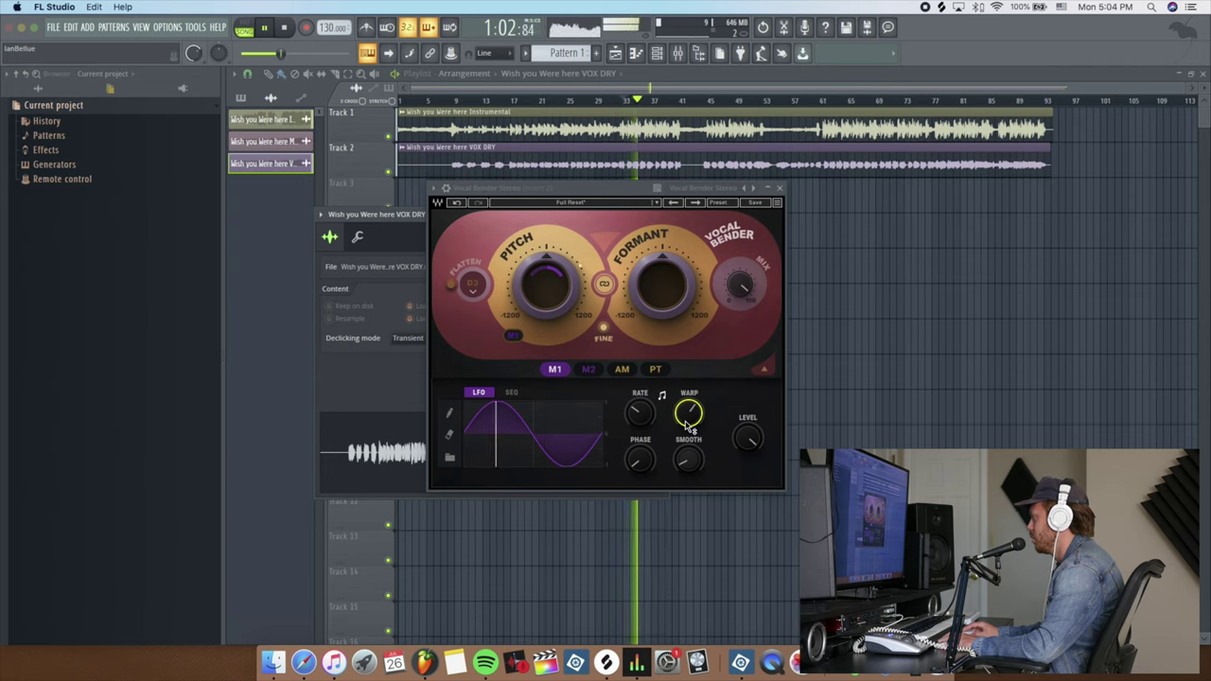
key("space")
left_click_drag(689, 426, 689, 447)
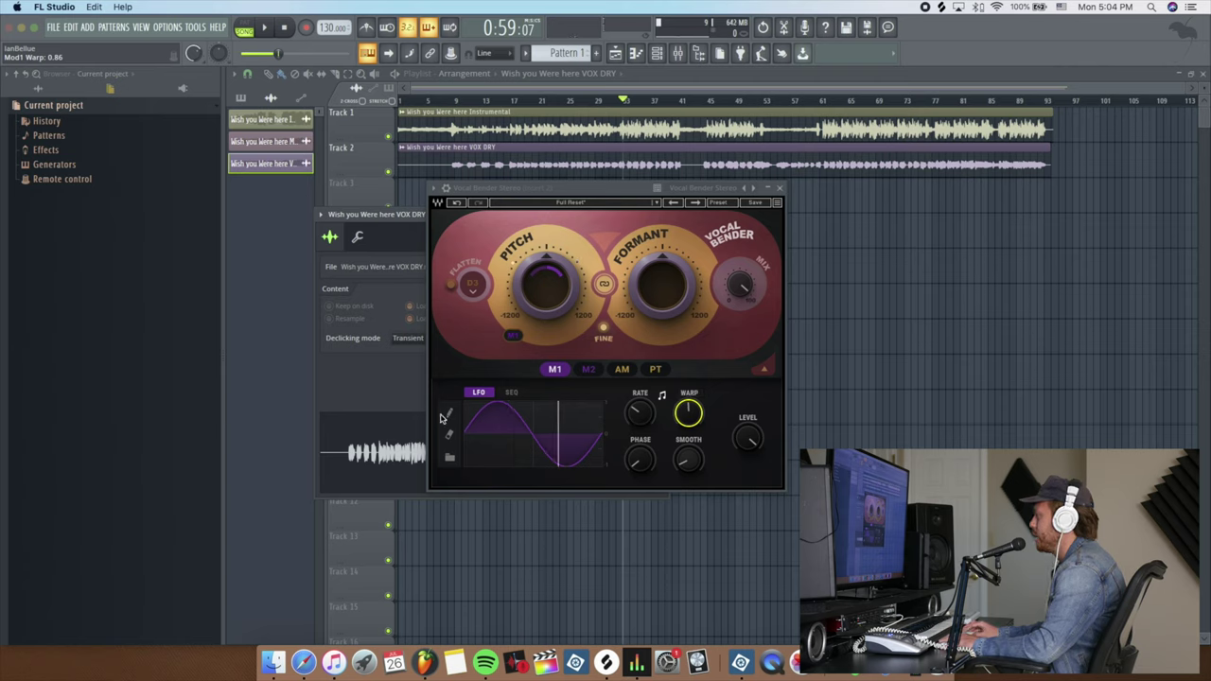
Draw a jagged freehand waveform across M1's LFO and audition it on the vocal
left_click(446, 415)
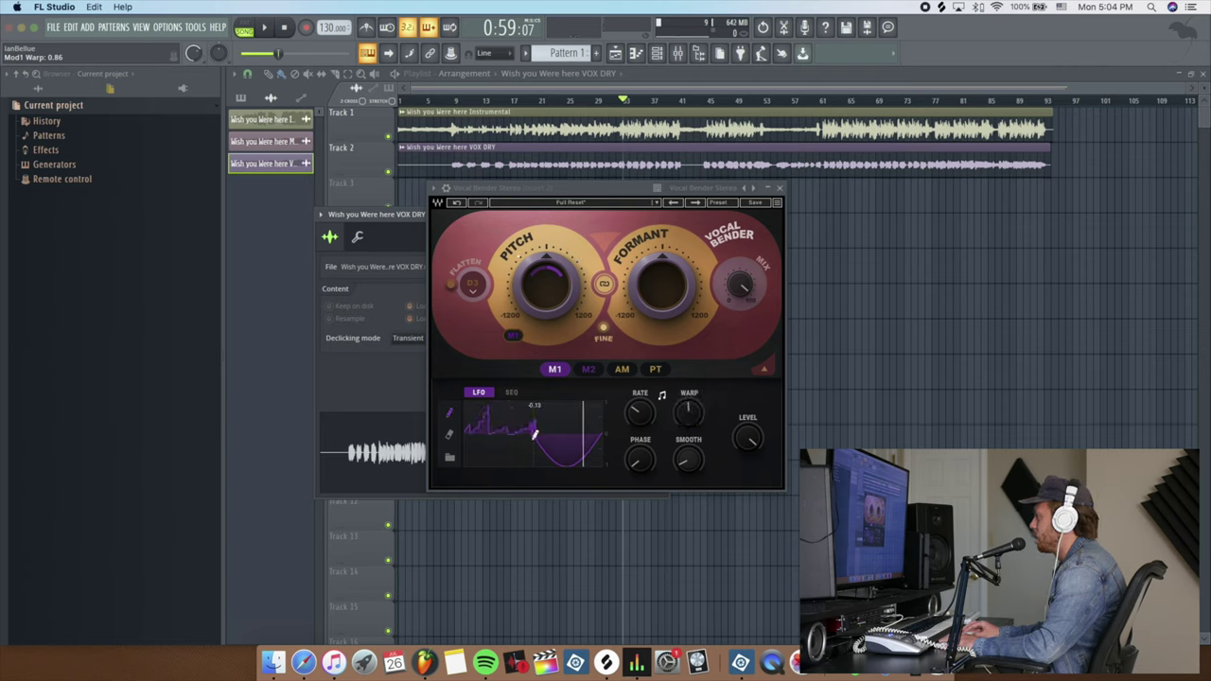
left_click_drag(533, 435, 590, 427)
key("space")
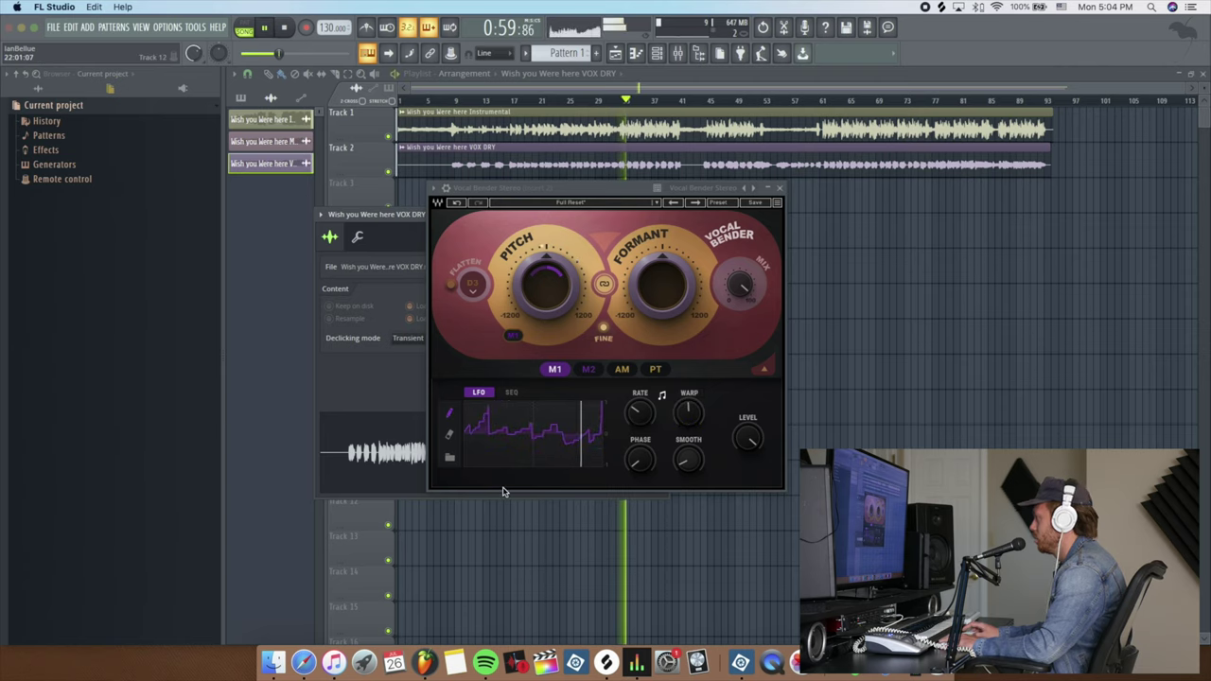
key("space")
Clear the drawn LFO shape and try several preset waveforms, including a square, finishing with the sine wave
left_click(451, 435)
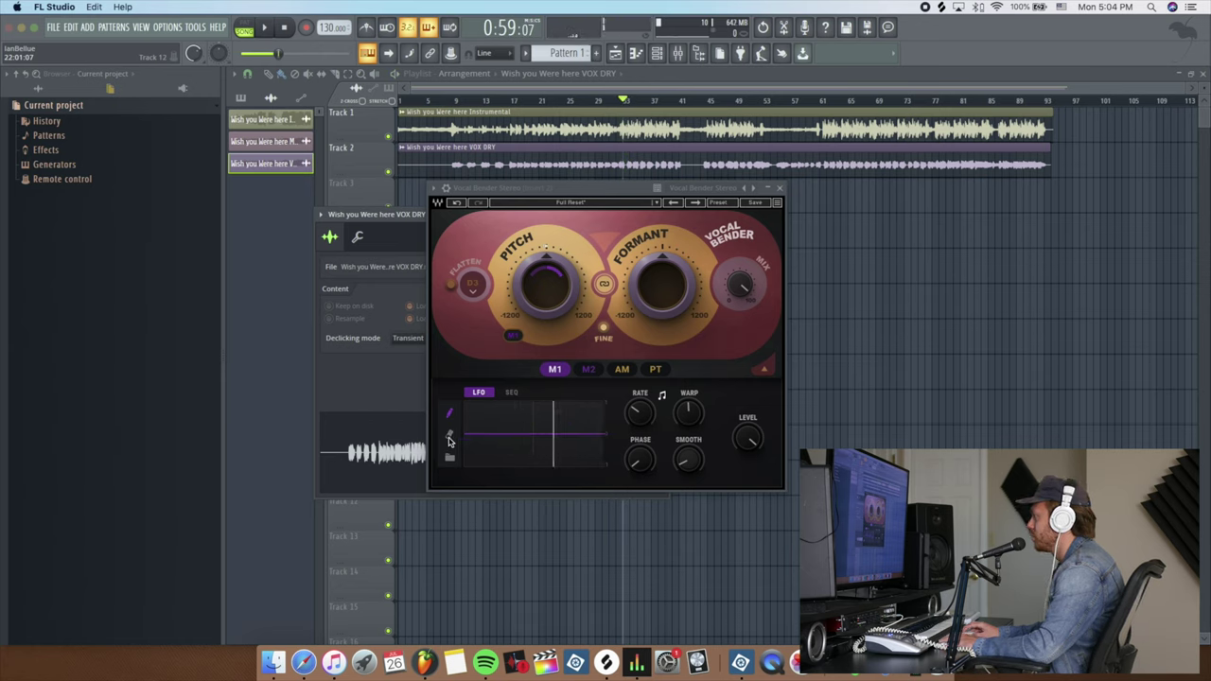
left_click(529, 432)
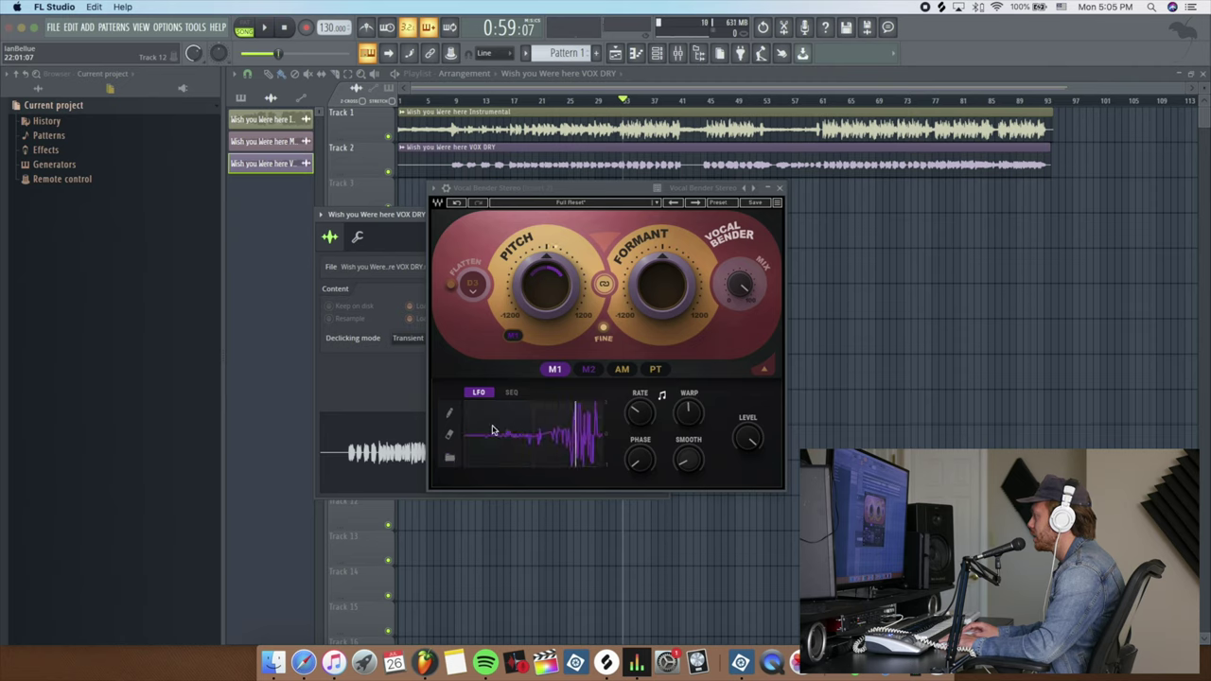
left_click(446, 457)
left_click(556, 425)
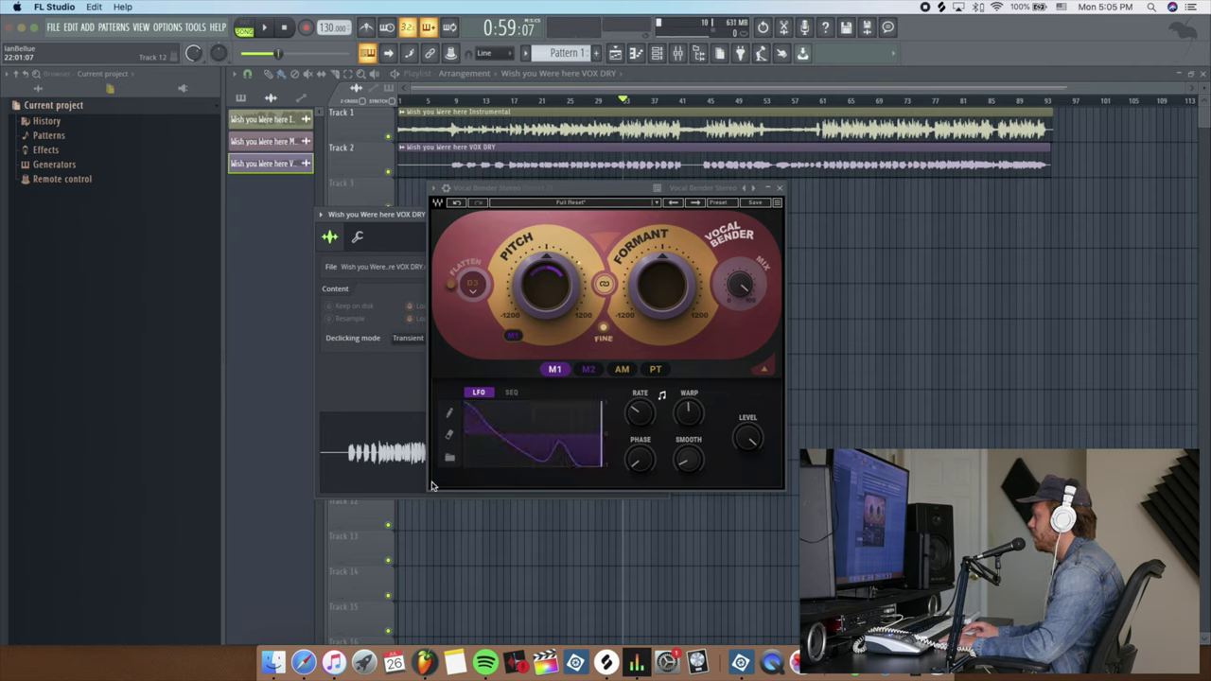
left_click(451, 458)
left_click(478, 423)
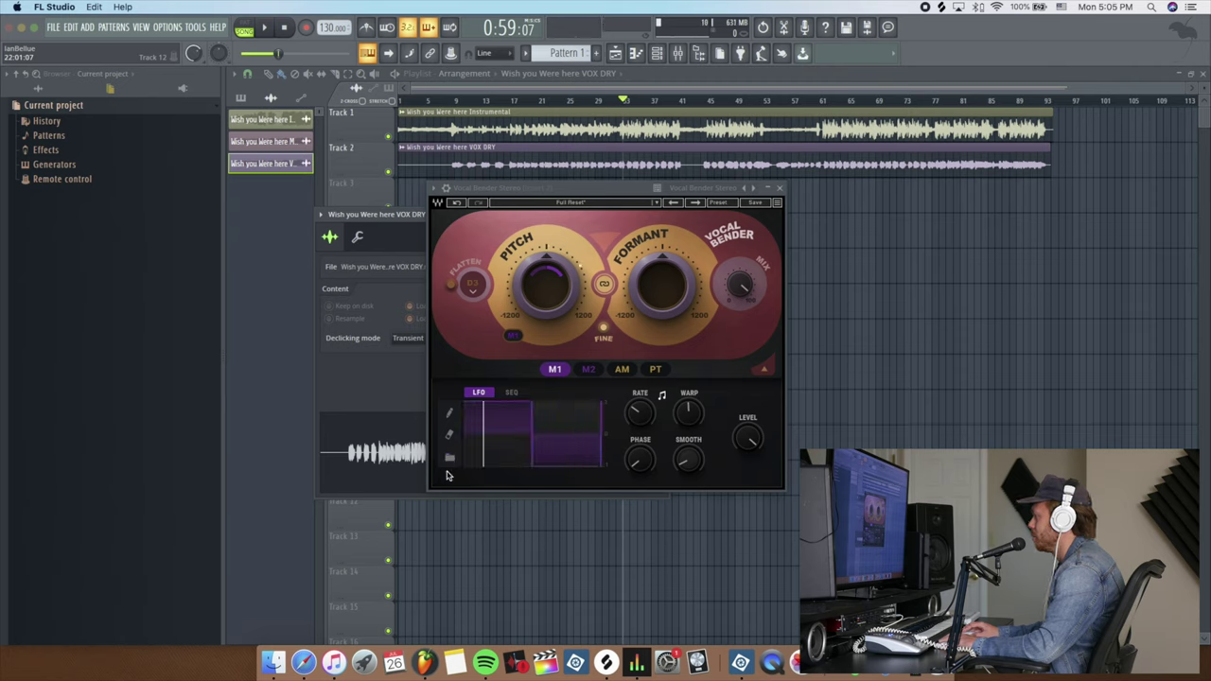
left_click(451, 458)
left_click(478, 449)
left_click(449, 458)
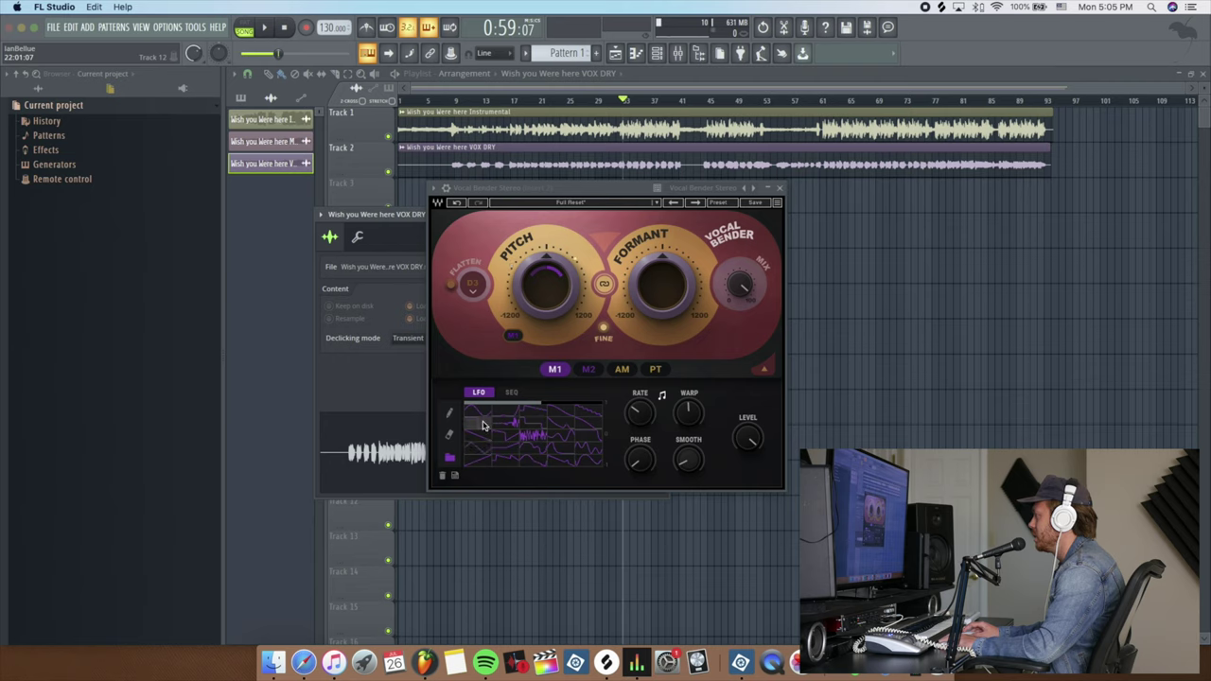
left_click(478, 412)
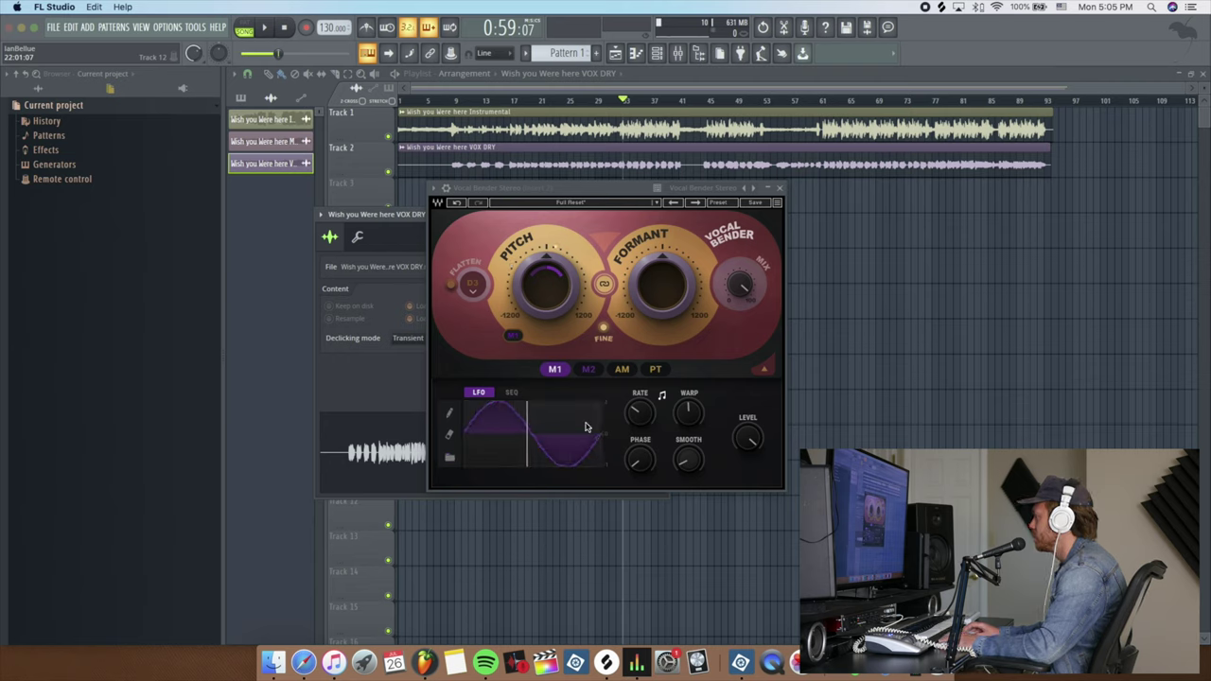
Switch M1 to the 16-step sequencer and raise and lower individual steps while playing the vocal
left_click(511, 392)
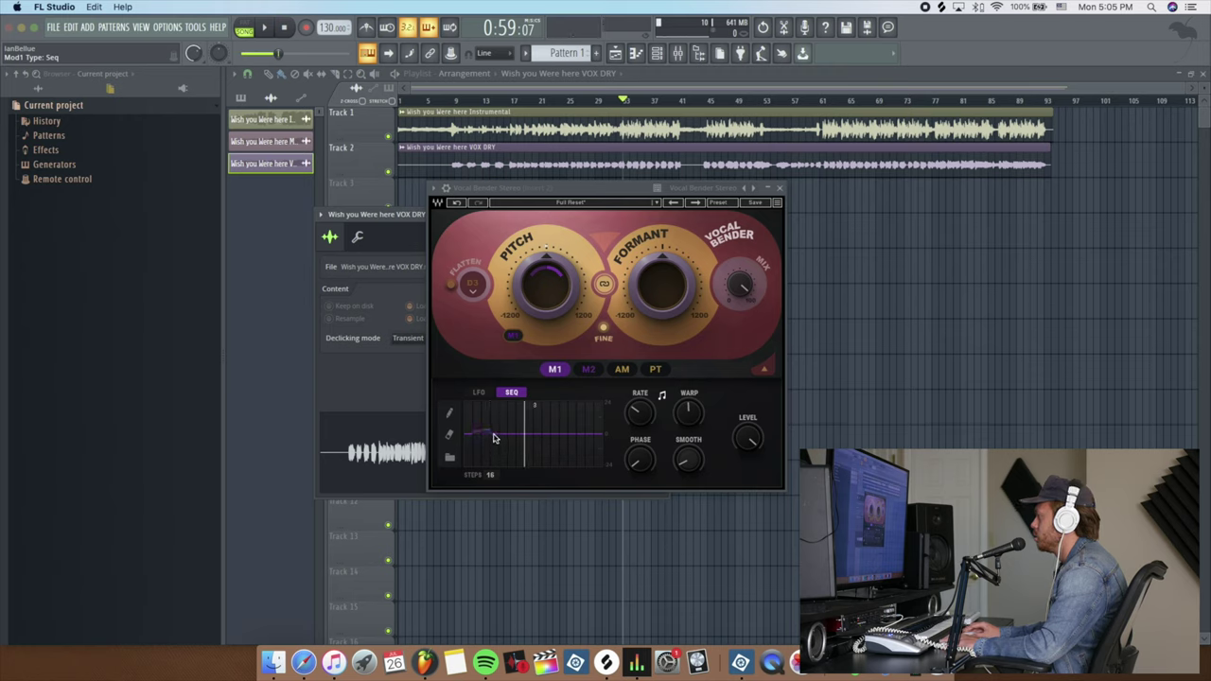
key("space")
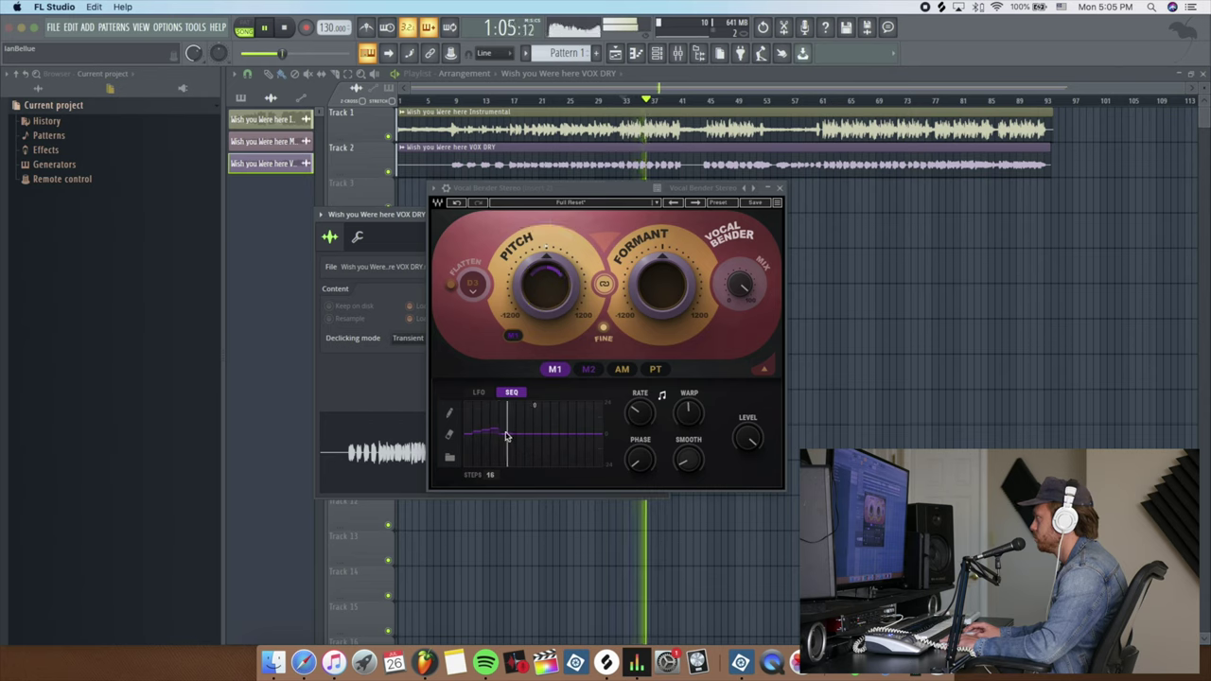
left_click_drag(504, 435, 504, 417)
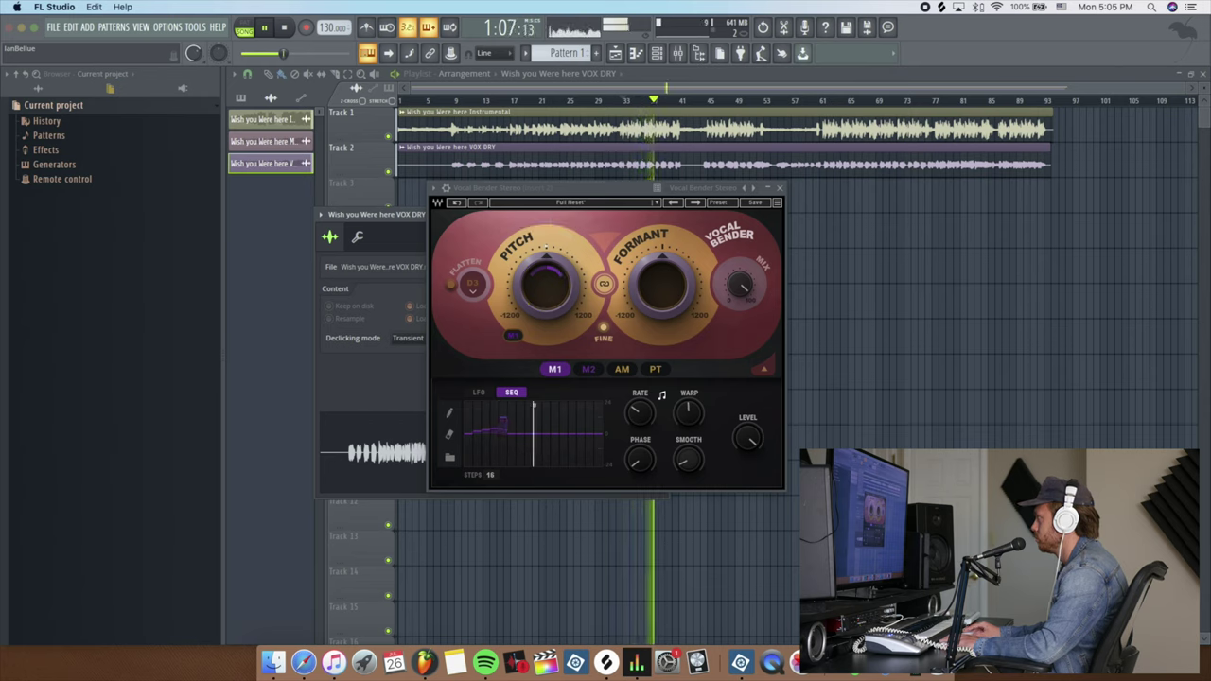
left_click(564, 438)
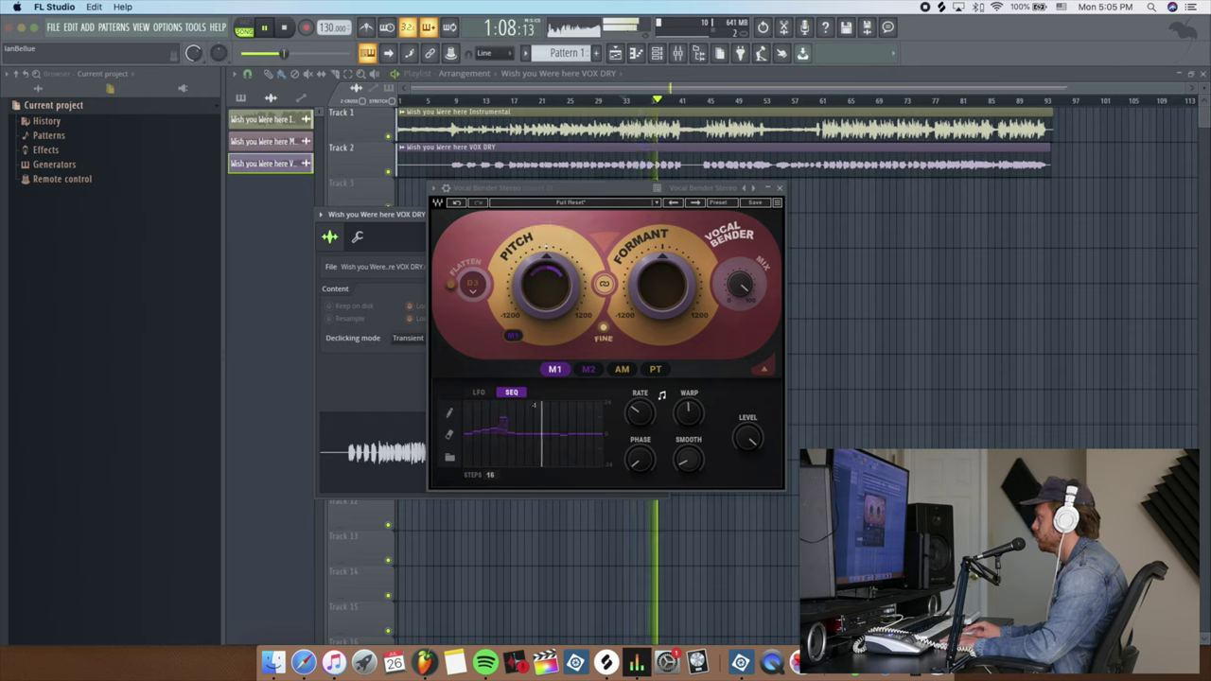
left_click(549, 435)
key("space")
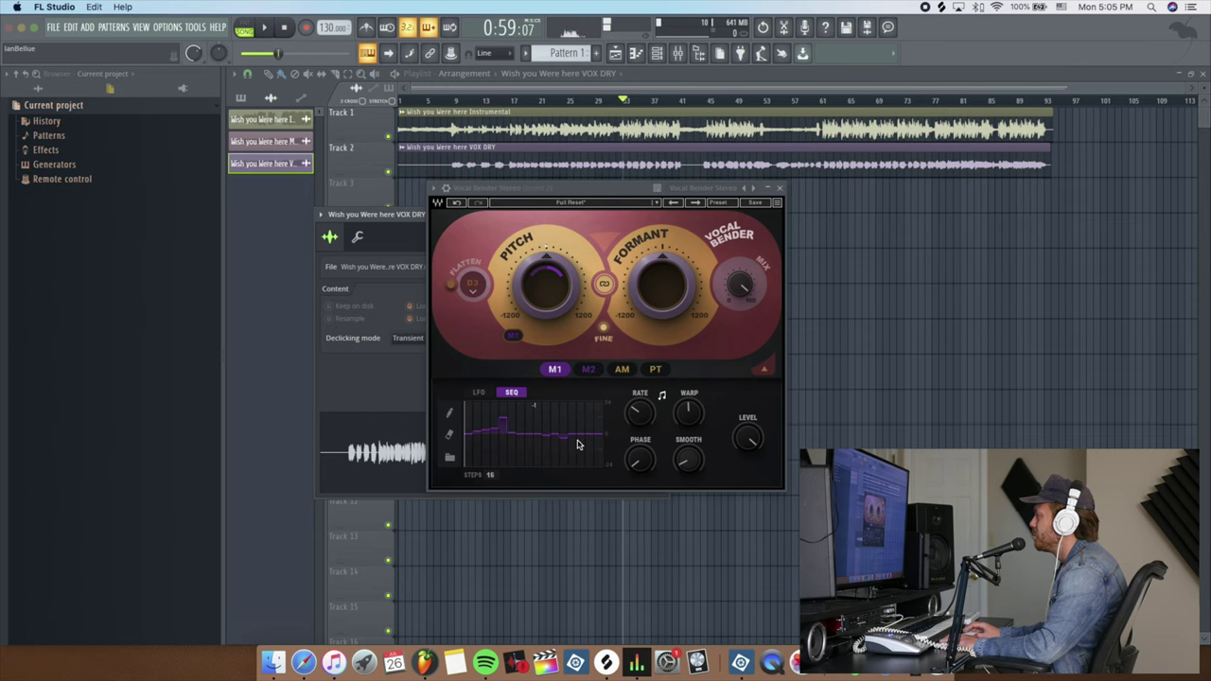
Try to assign M1 to the formant and view the M2 modulator's LFO
left_click_drag(546, 372, 564, 364)
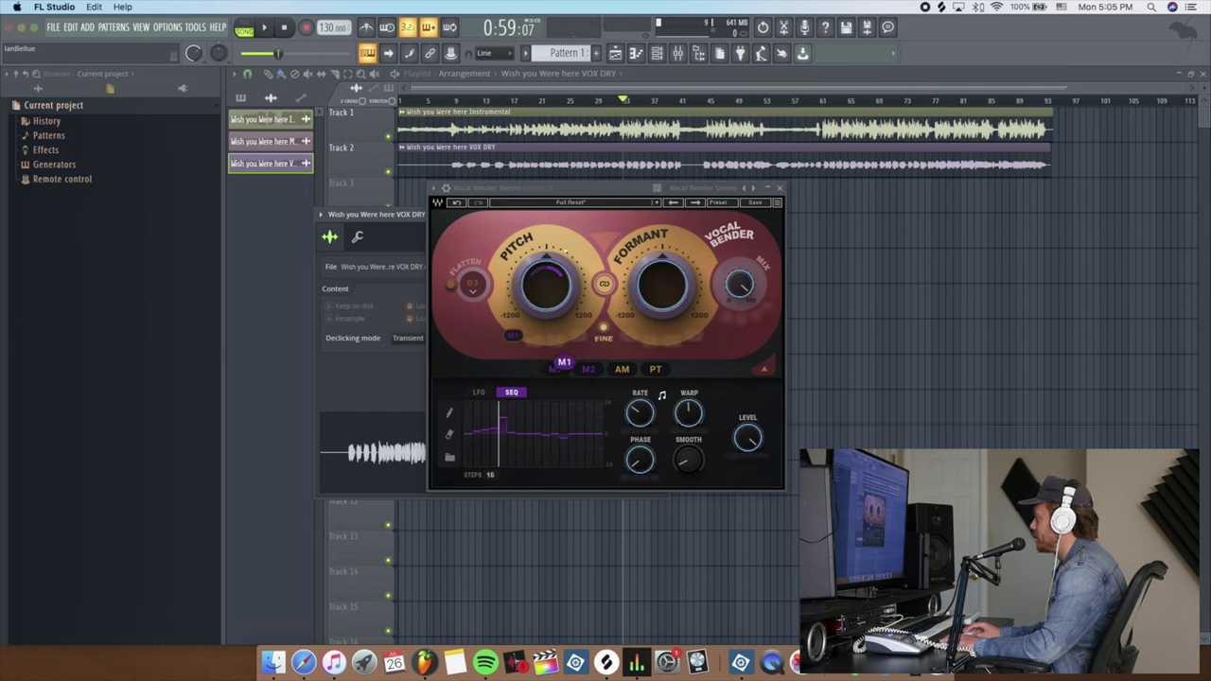
left_click_drag(677, 336, 640, 340)
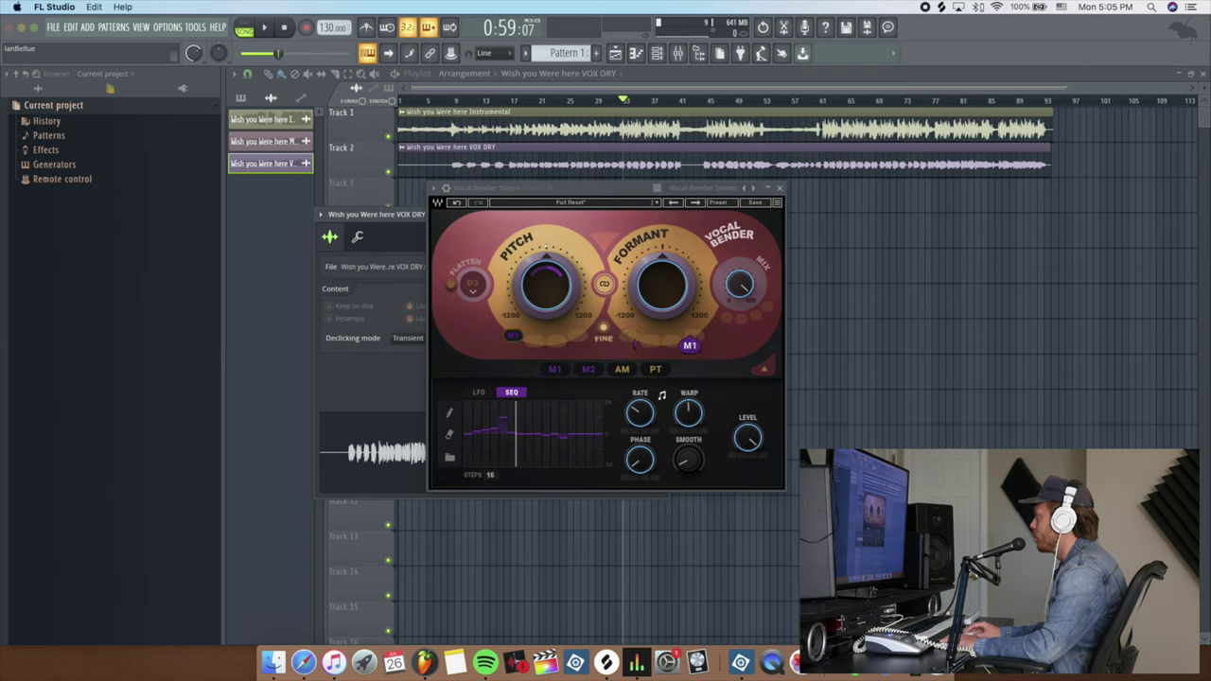
left_click(586, 370)
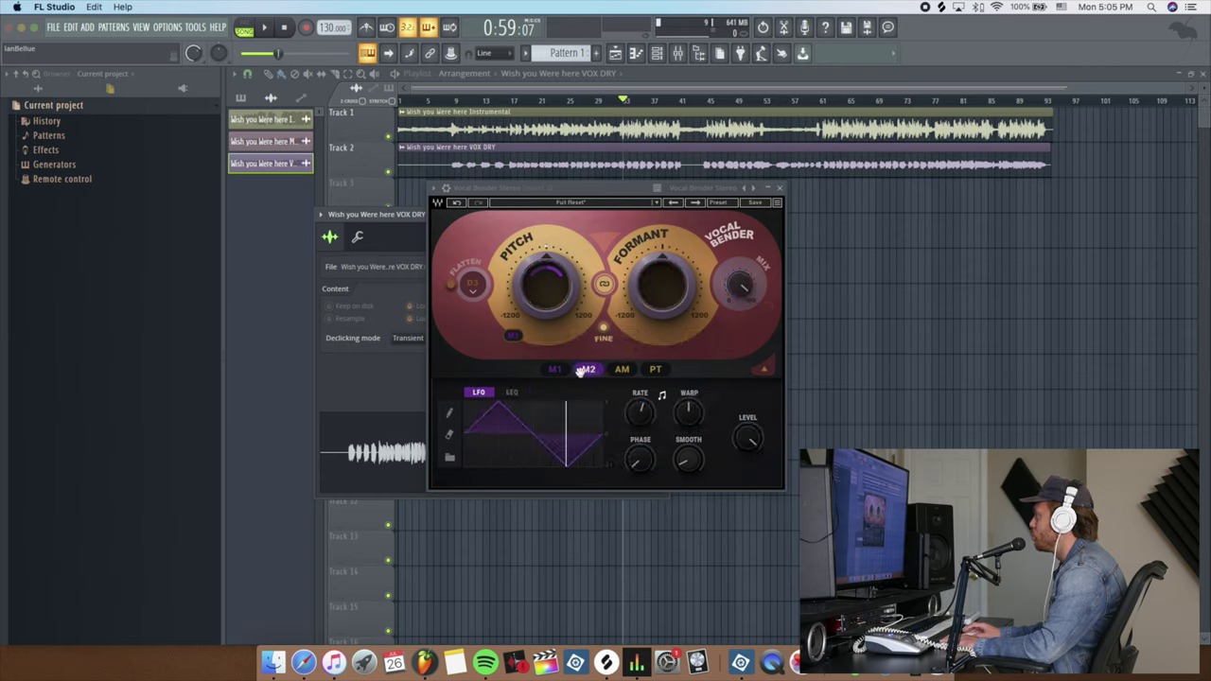
Remove M1 from the pitch and assign the amplitude modulator to the formant with its level at 1.46
left_click(622, 369)
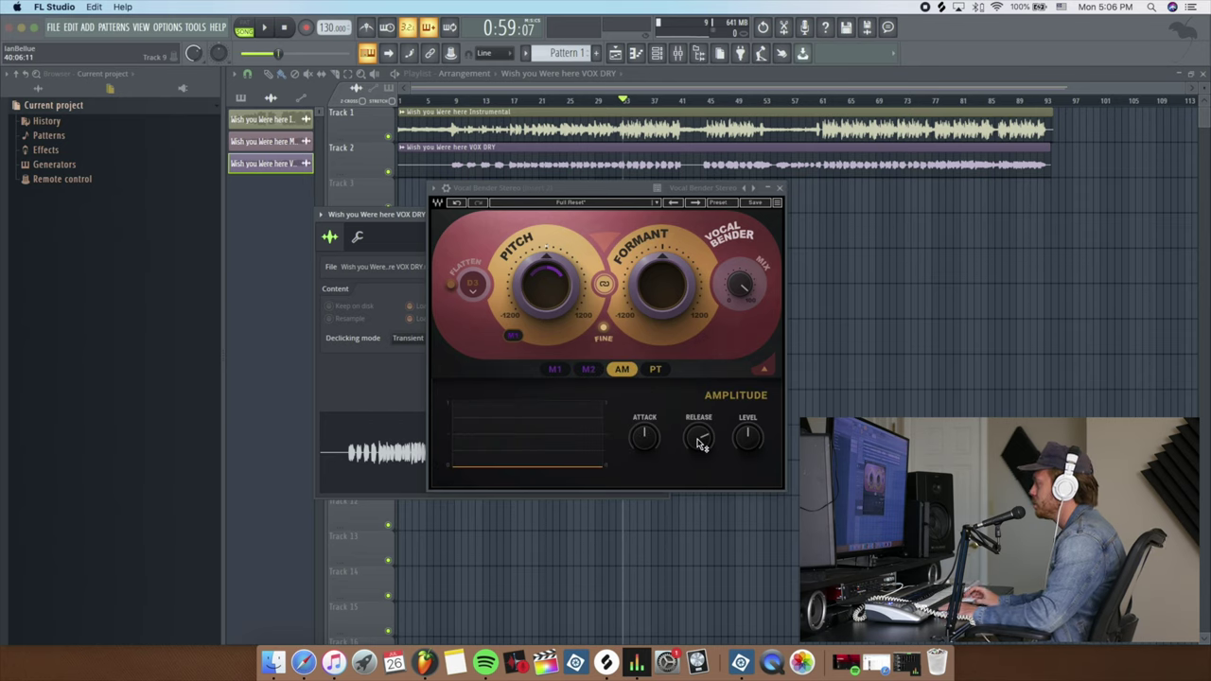
left_click(512, 337)
left_click(527, 349)
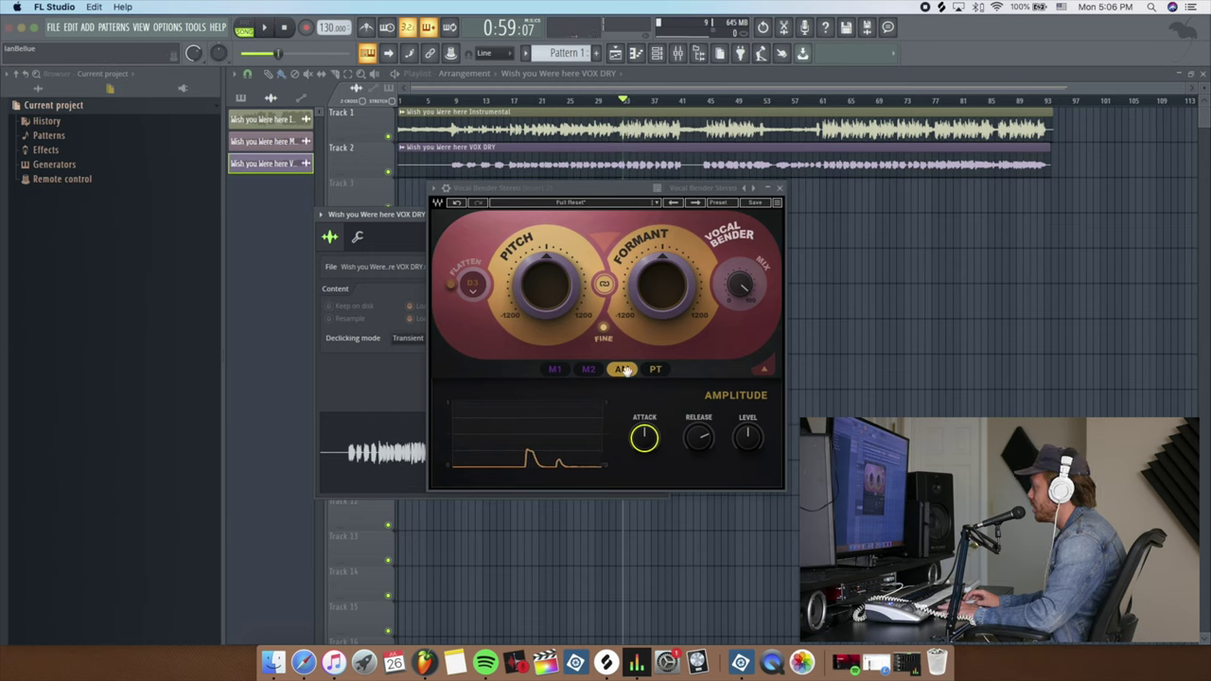
left_click_drag(625, 370, 631, 334)
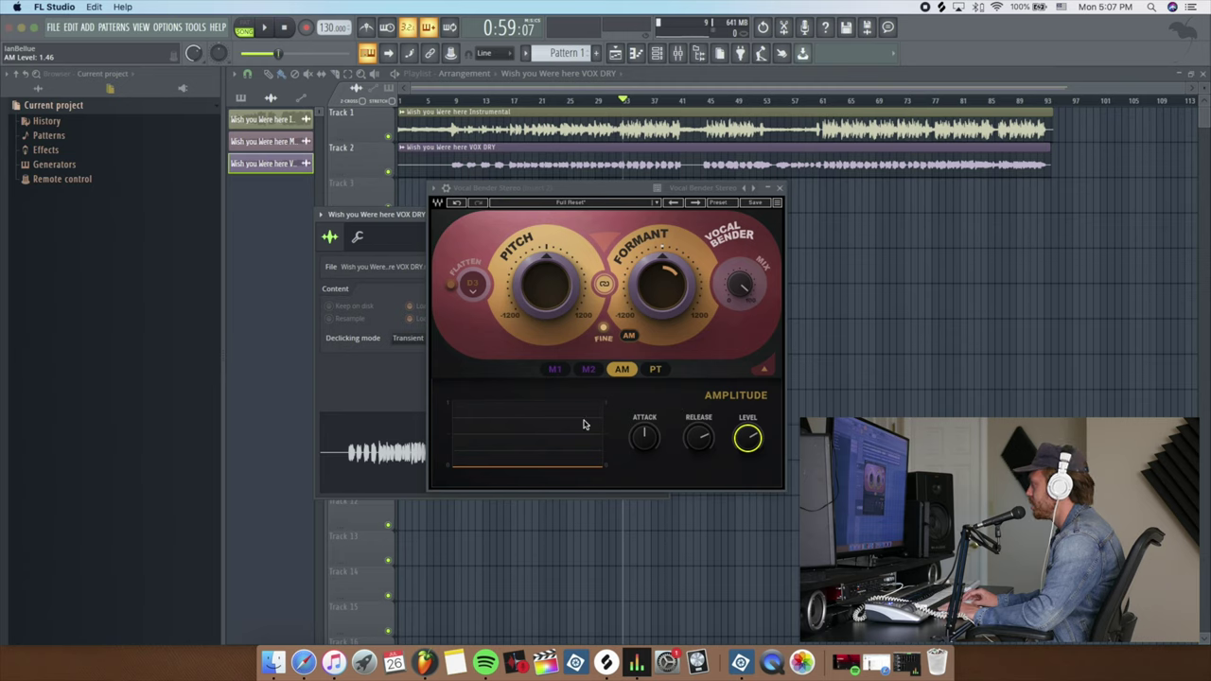
Set the amplitude modulator's attack to 1000 ms and its release to maximum, and play back the vocal to compare
left_click(648, 437)
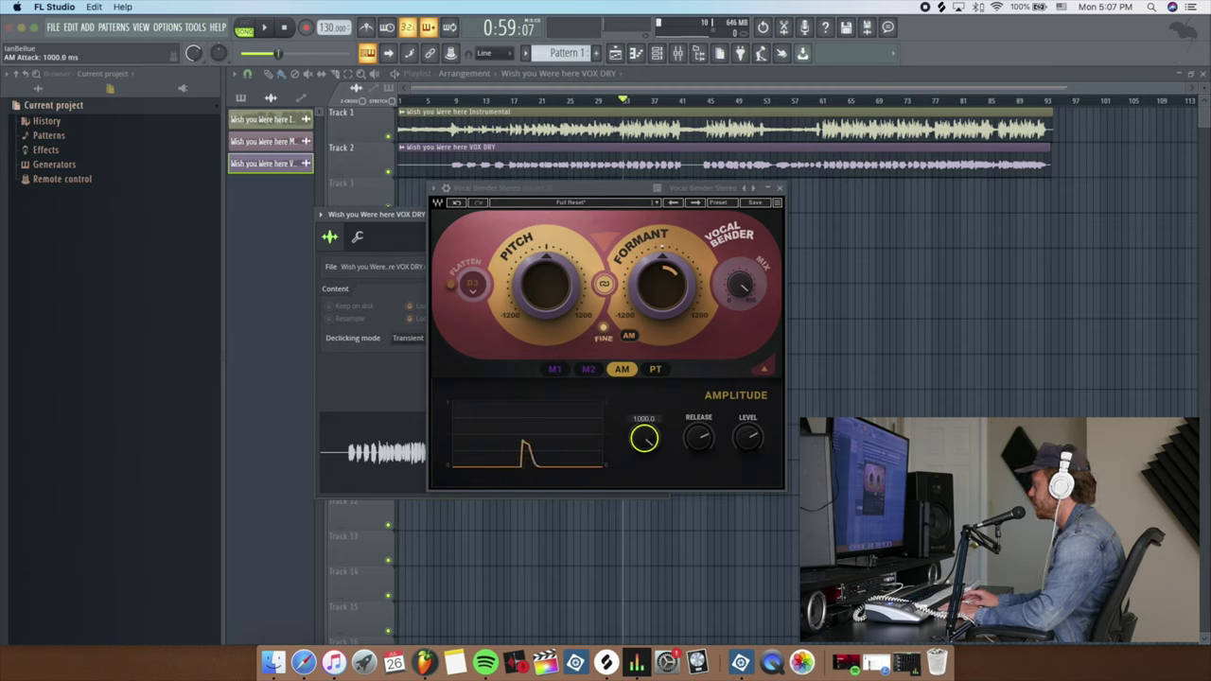
left_click(701, 440)
key("space")
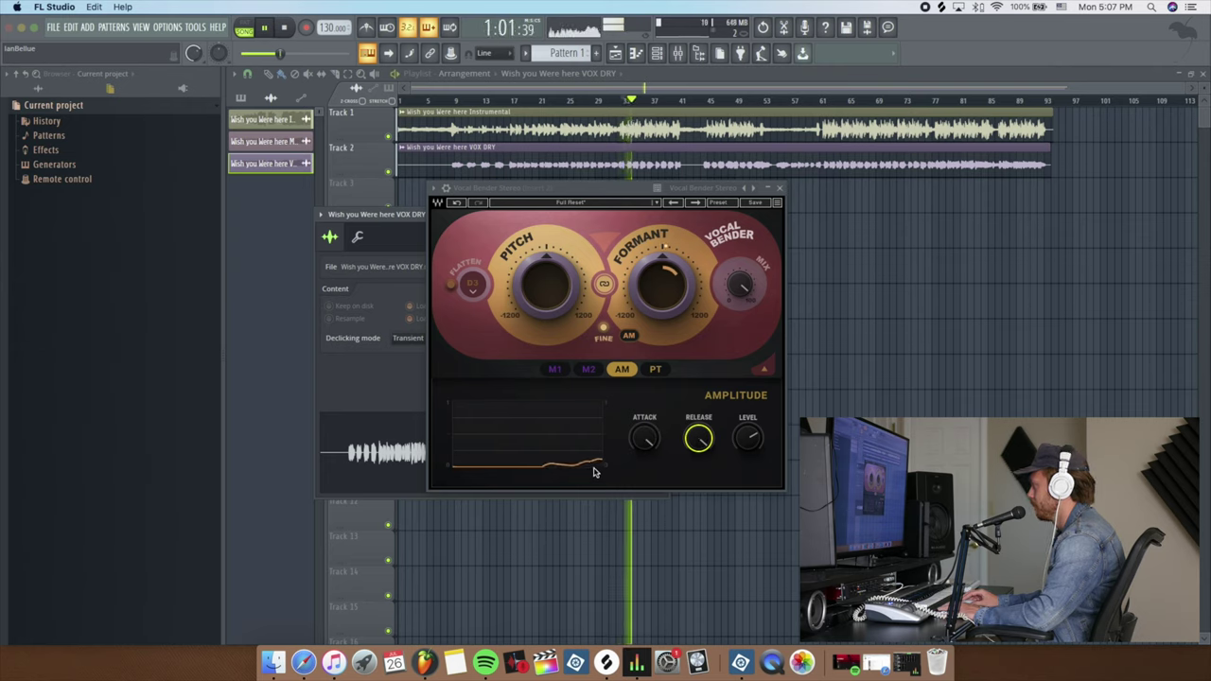
key("space")
Shorten the amplitude modulator's attack to 29.1 ms and play back the vocal
left_click(643, 437)
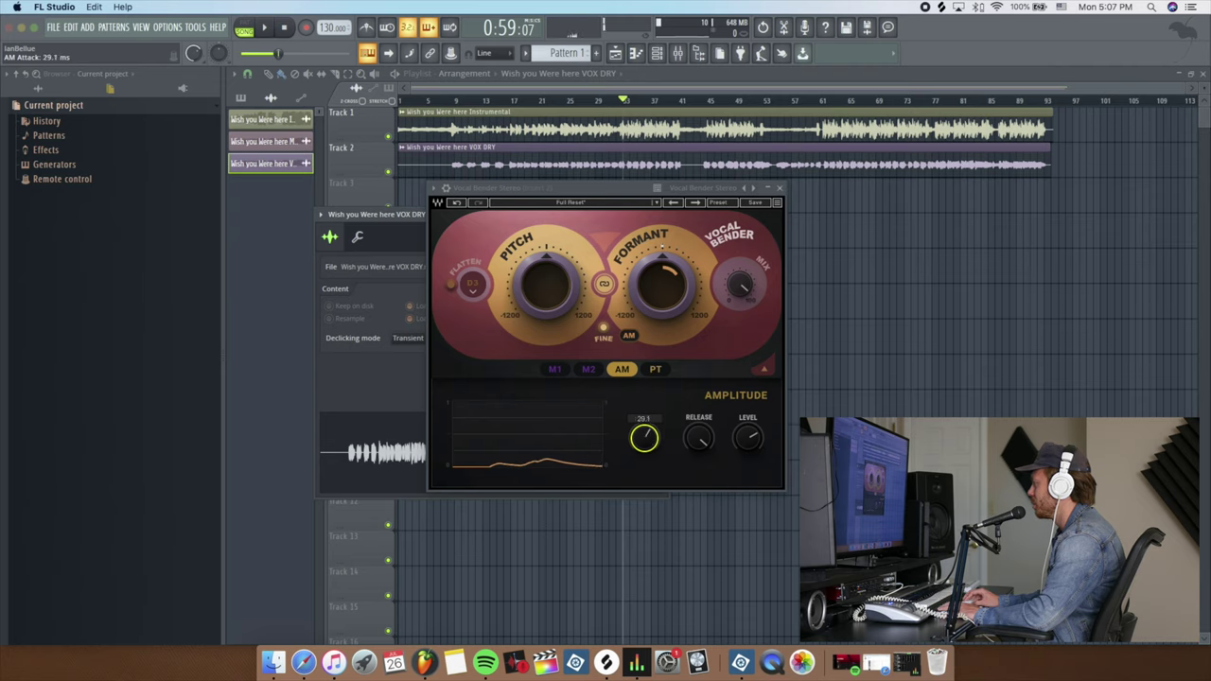
key("space")
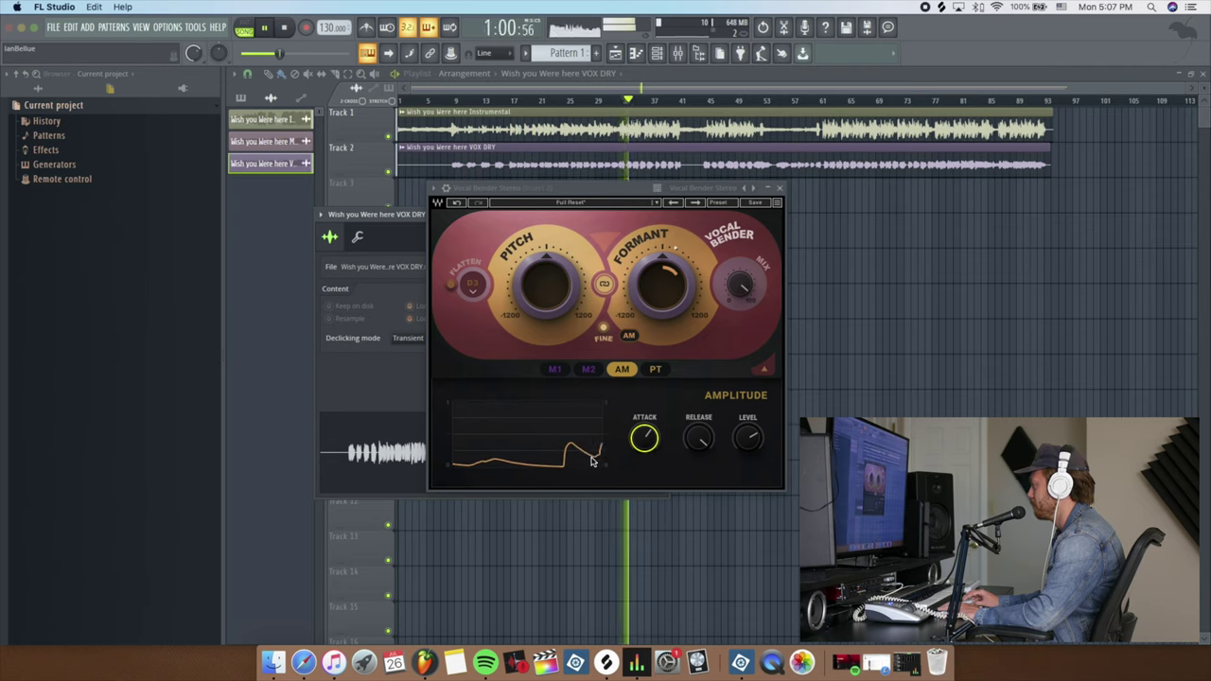
key("space")
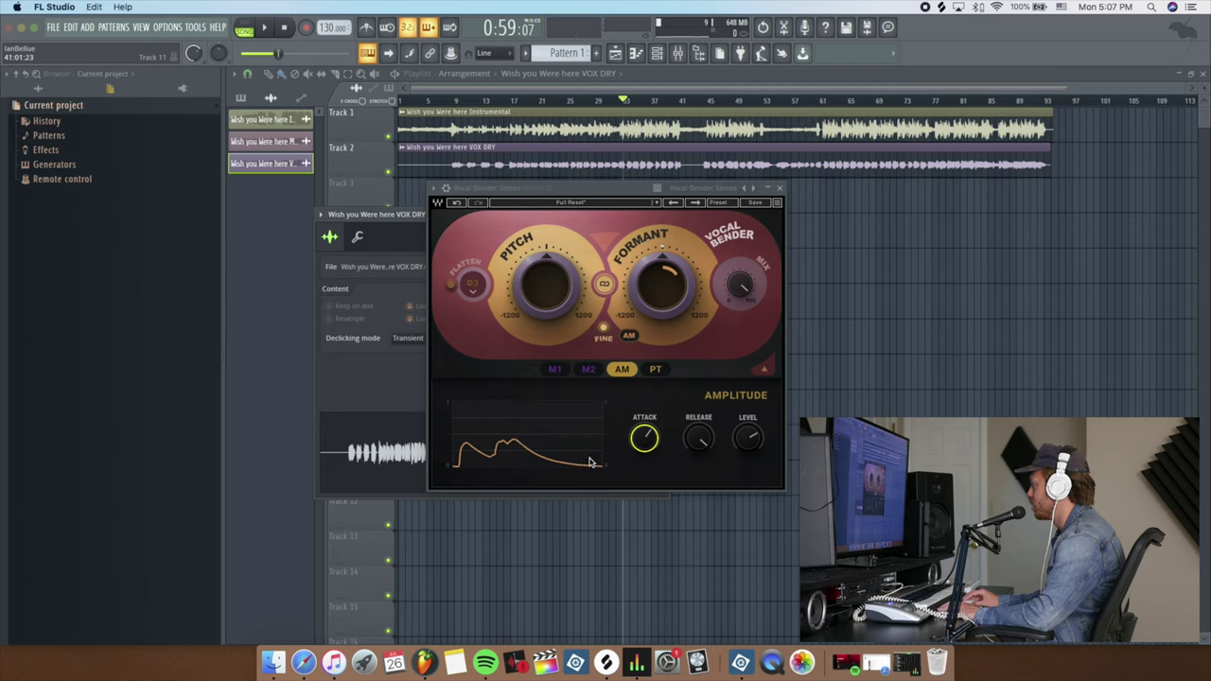
Raise the amplitude modulator's level to maximum and make its modulation range on the formant negative while playing the vocal
left_click(753, 446)
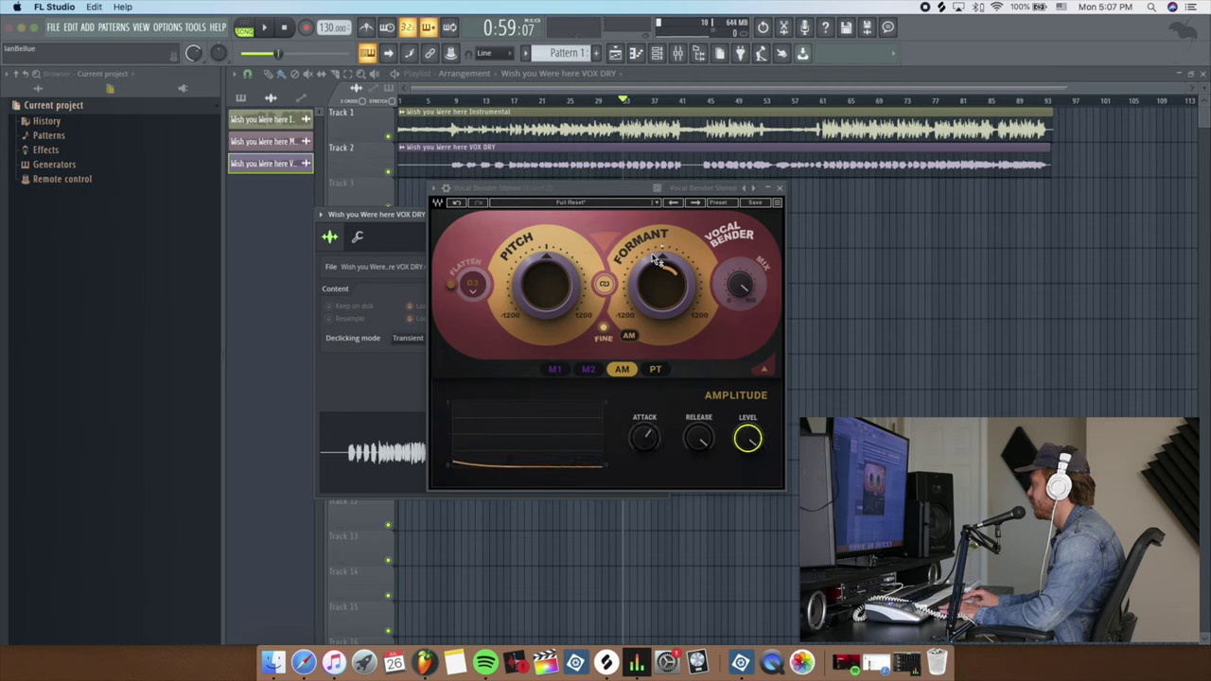
key("space")
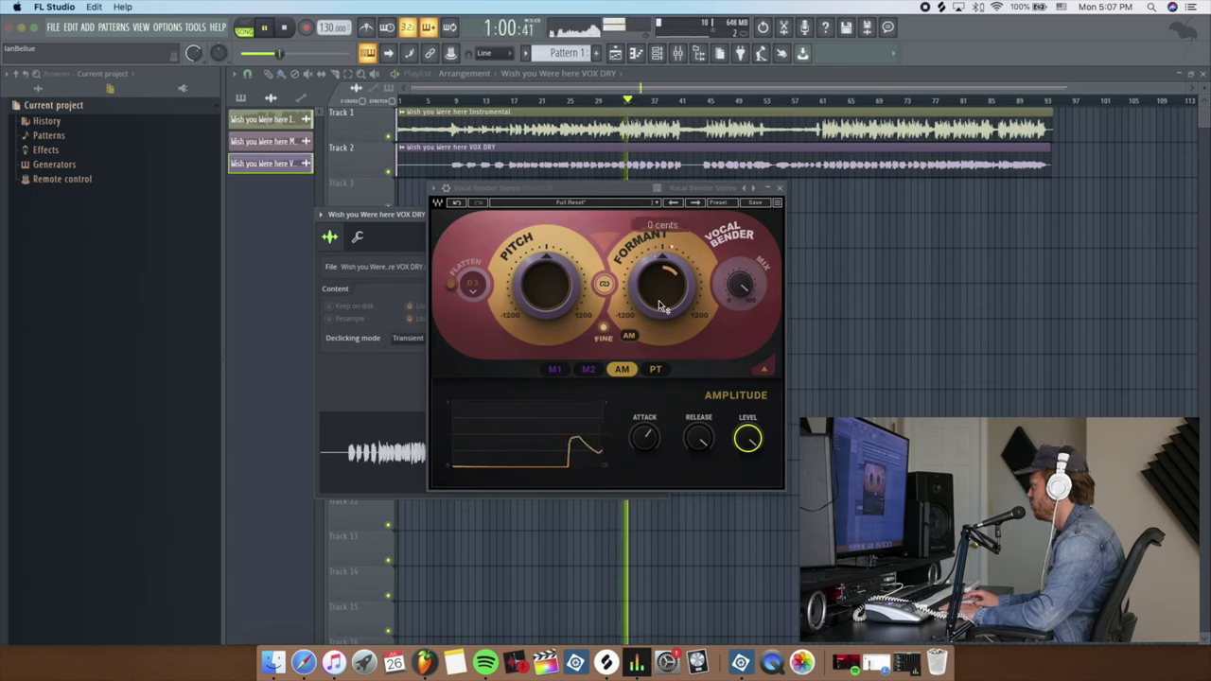
key("space")
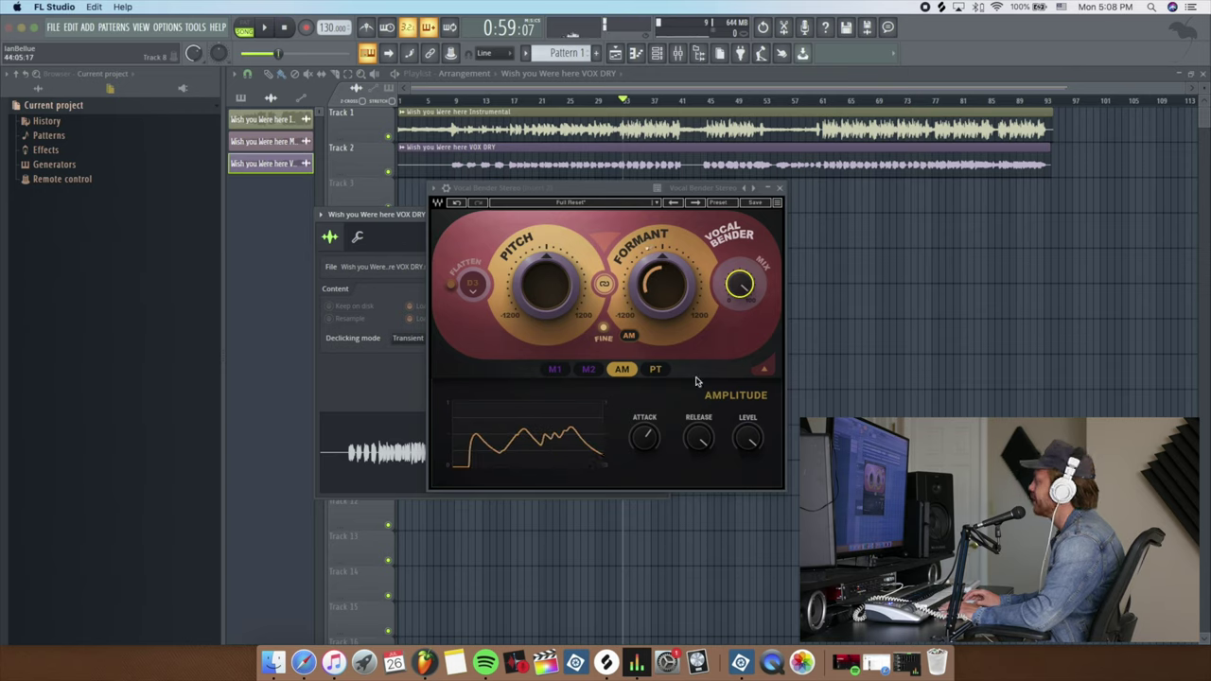
Assign the pitch modulator to the formant and remove the amplitude modulator from it
left_click(654, 370)
left_click_drag(655, 369, 651, 345)
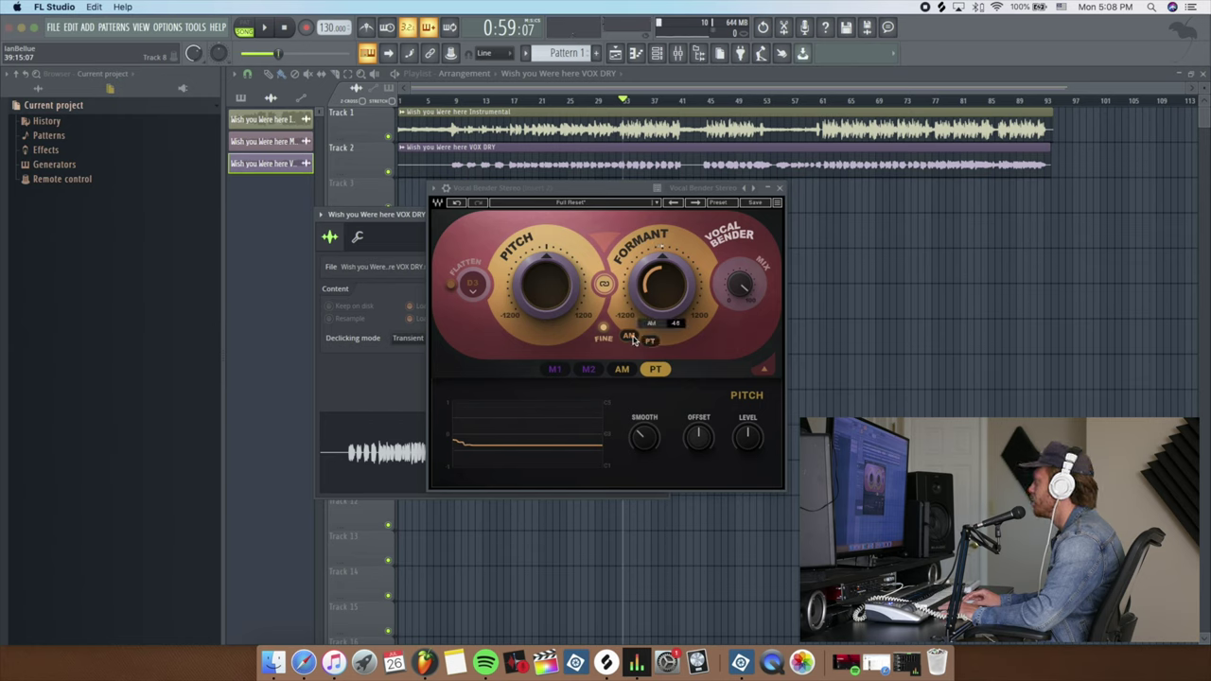
right_click(632, 337)
left_click(641, 365)
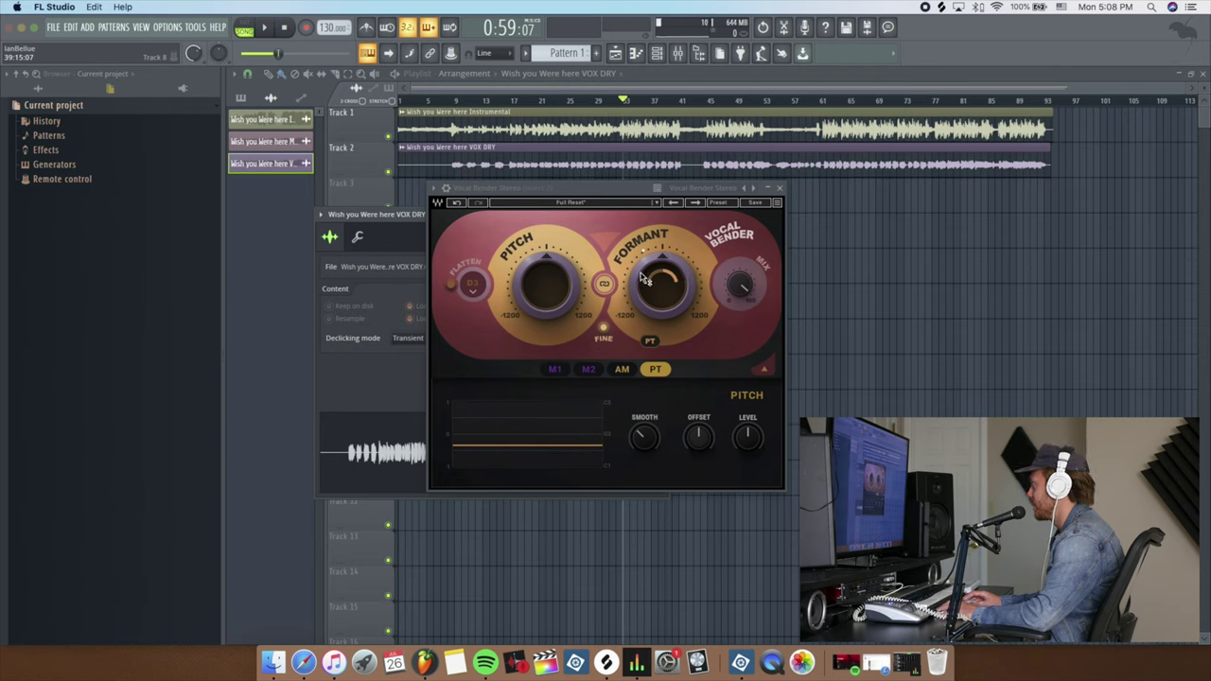
Play the vocal with the pitch modulator's level at 1.28 and raise the formant to about 338 cents
key("space")
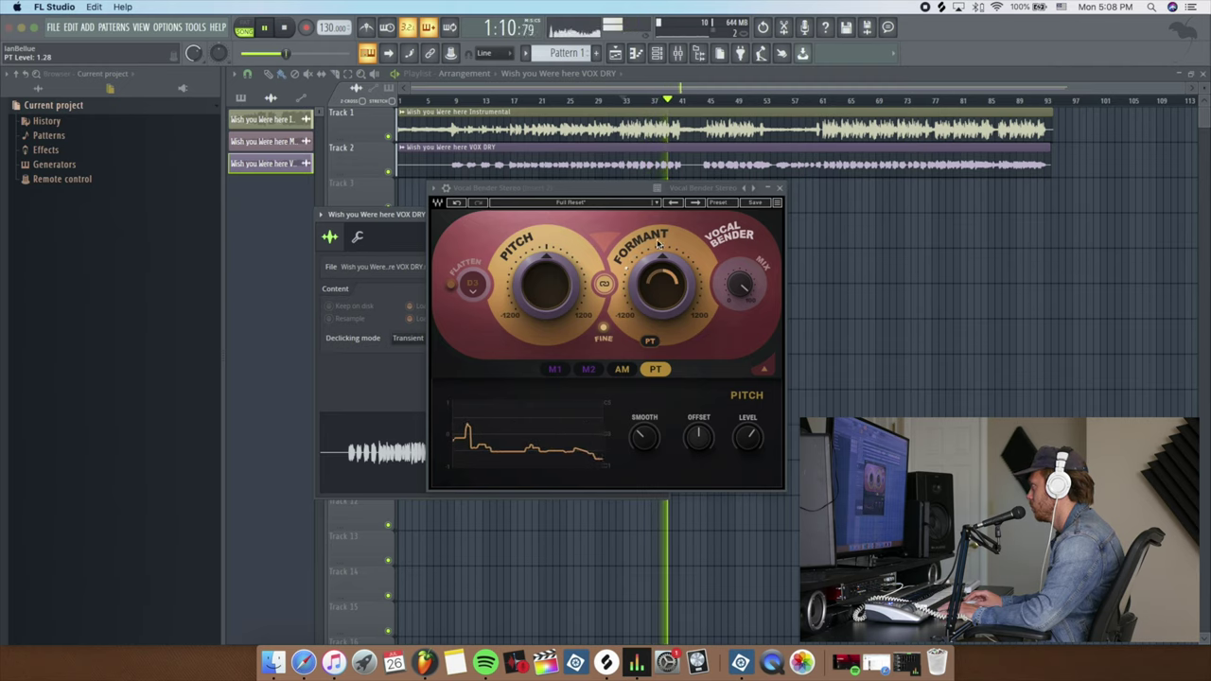
left_click_drag(660, 280, 662, 266)
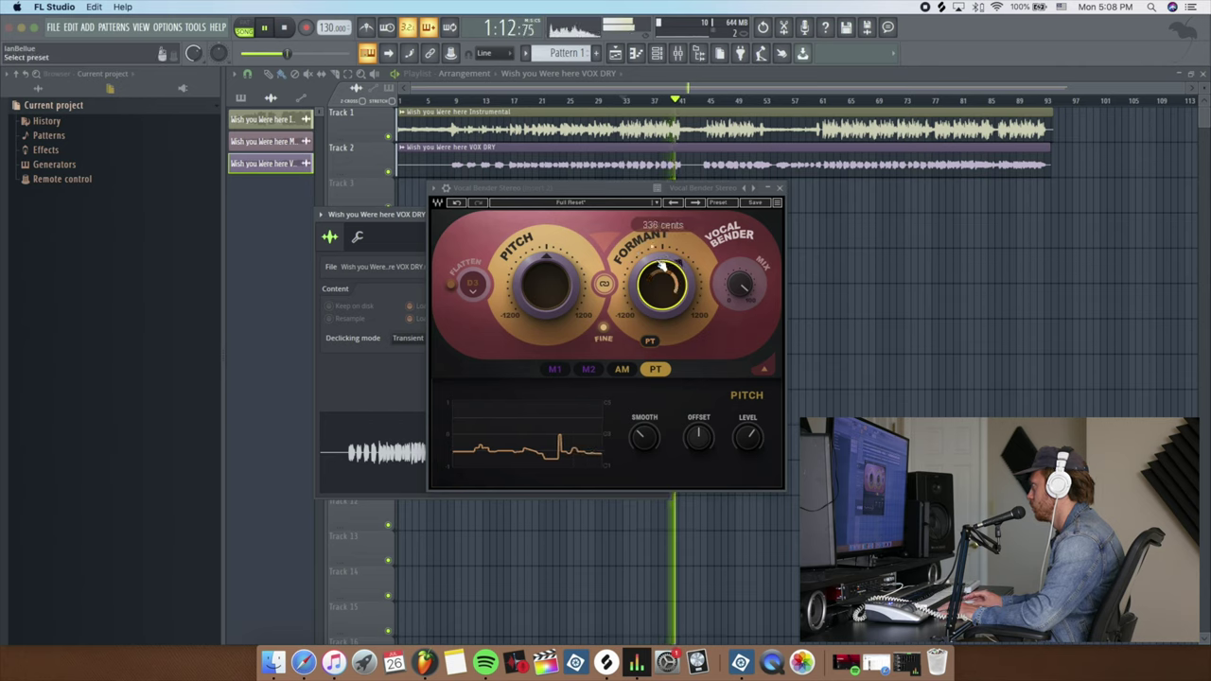